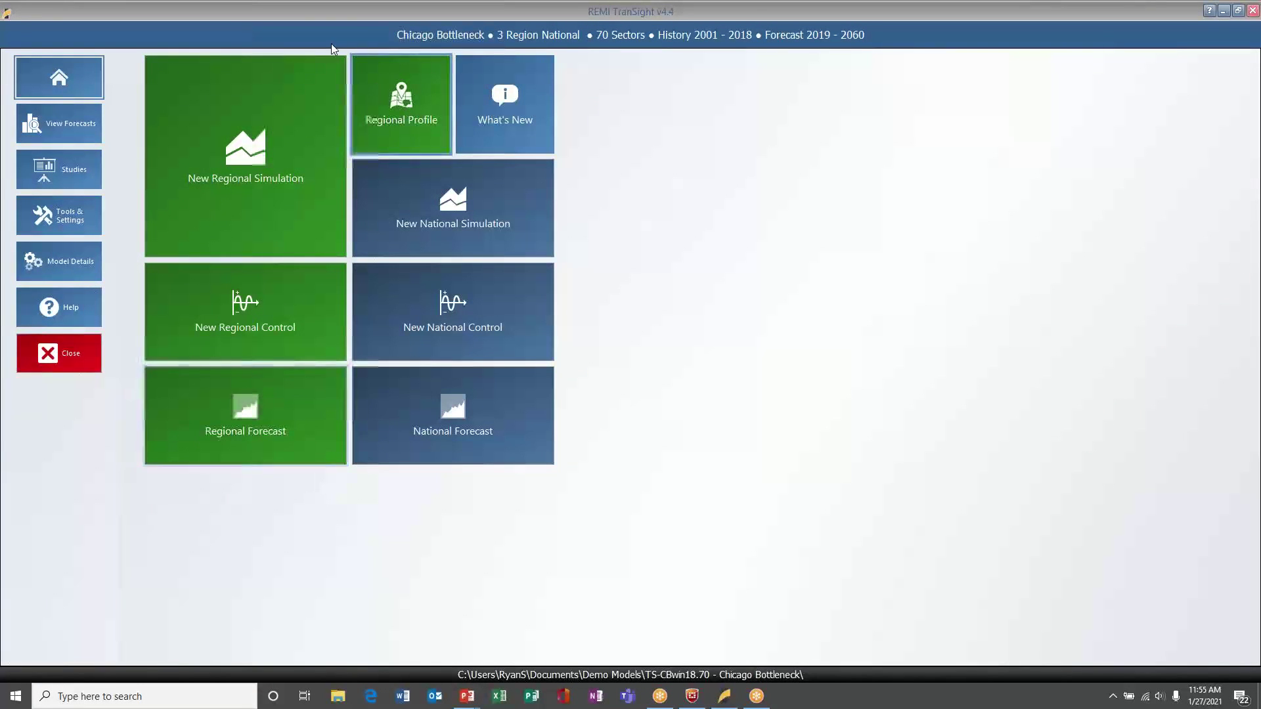
Step: Leave New National Control for home and open the saved forecasts list, including Commuting
click(271, 139)
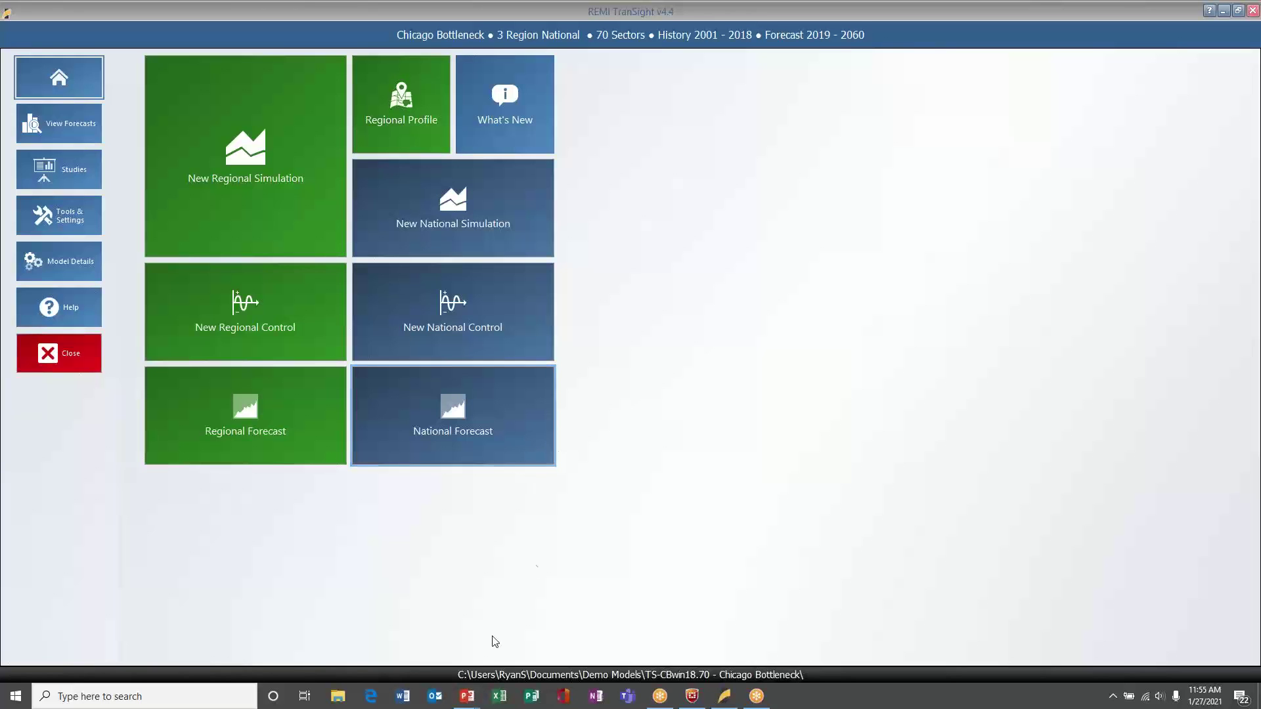
click(481, 344)
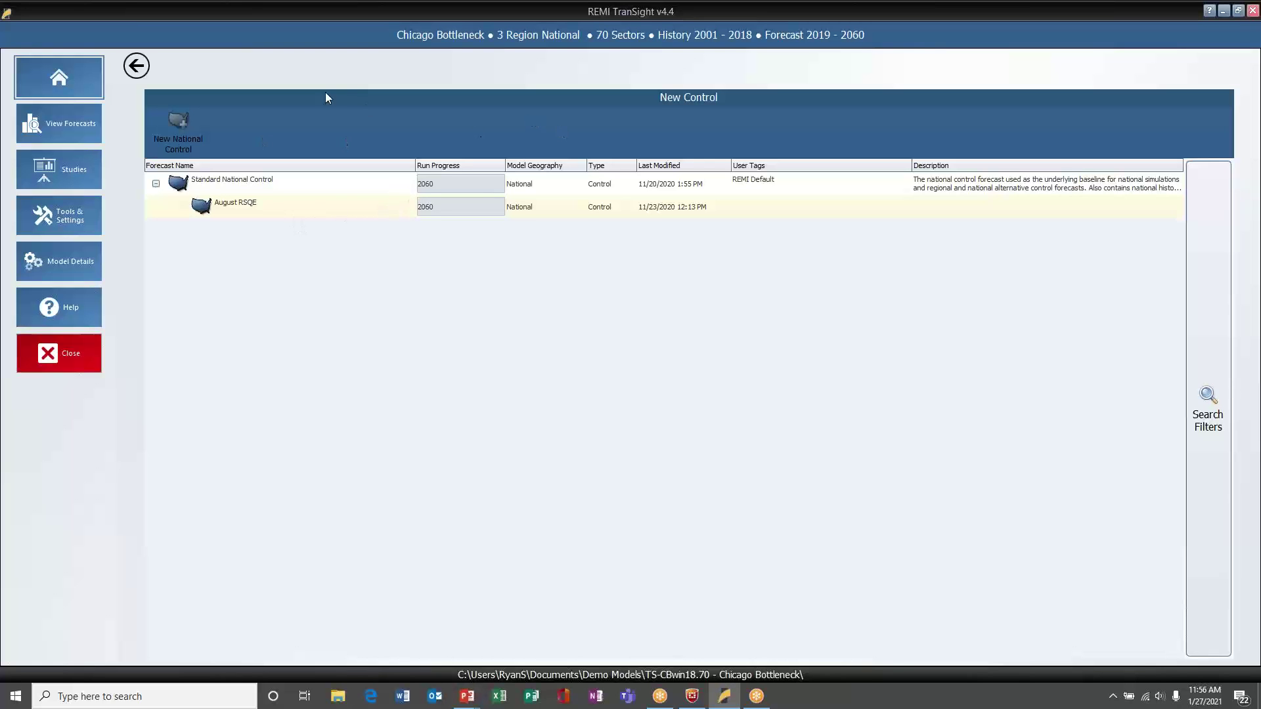
click(137, 66)
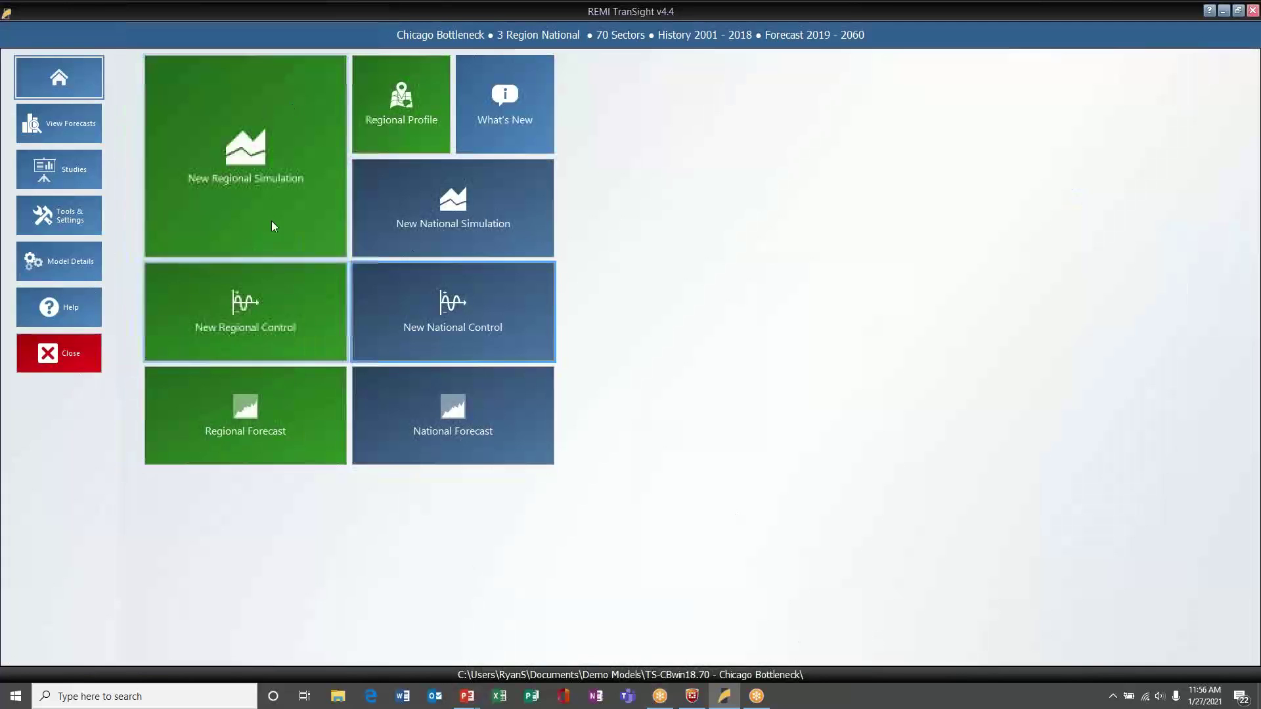
click(65, 128)
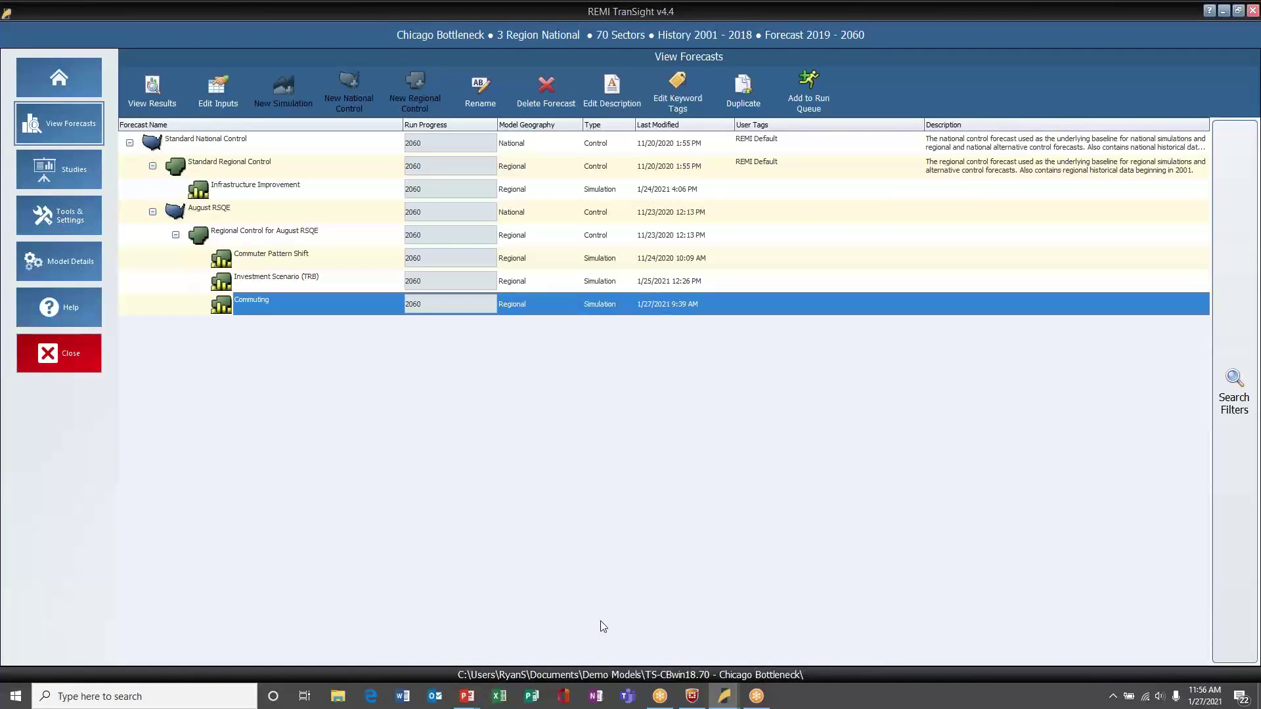
Step: Bring the Commuting window forward and show its policy variable Inputs List
click(727, 701)
click(796, 643)
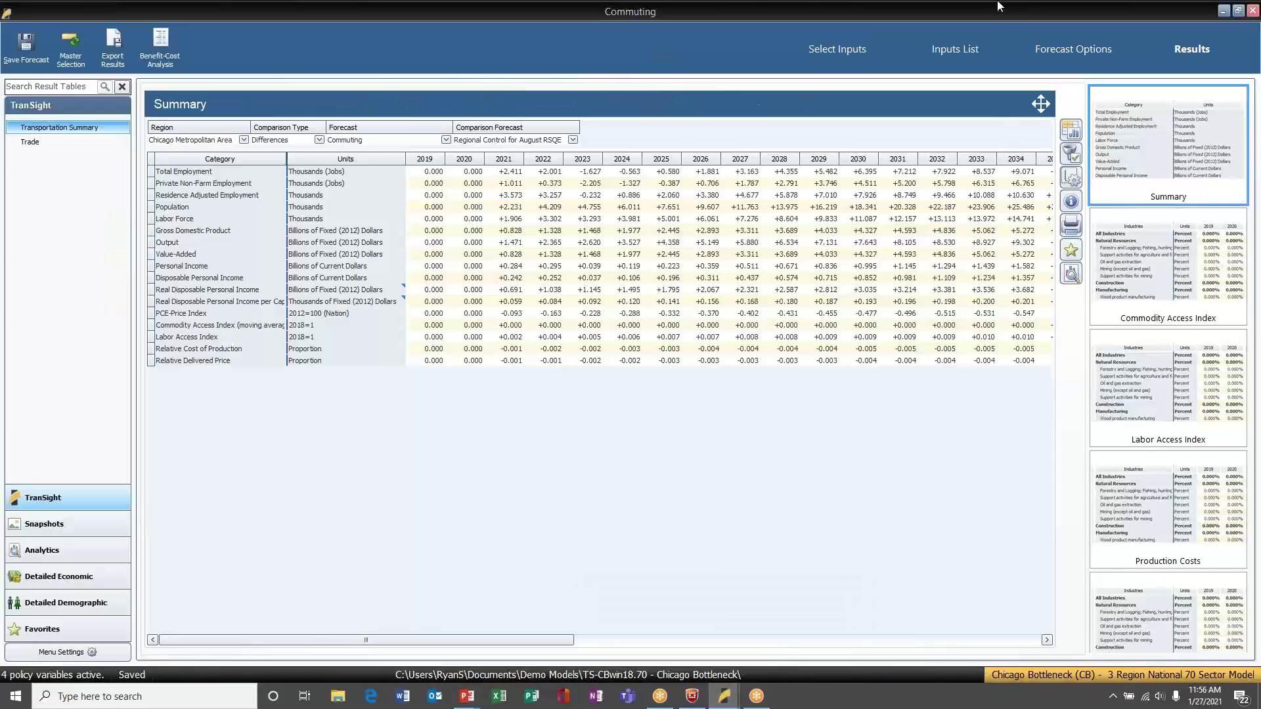
click(824, 49)
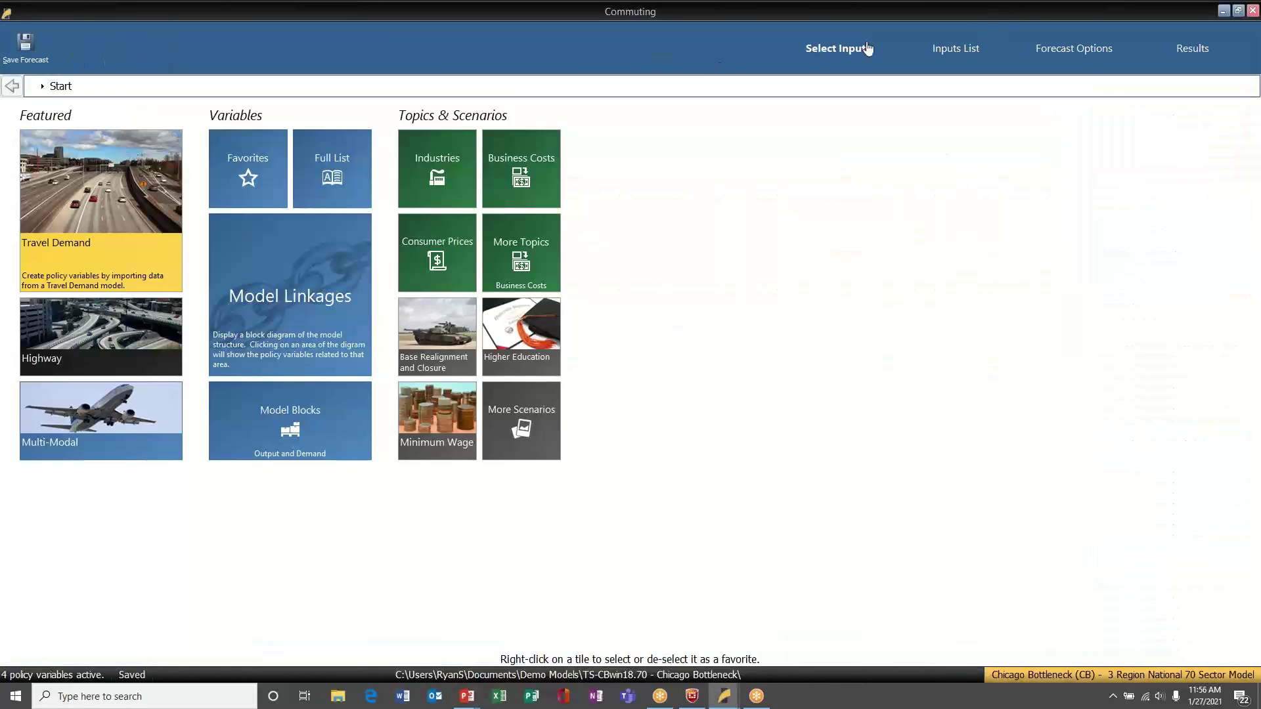
click(971, 50)
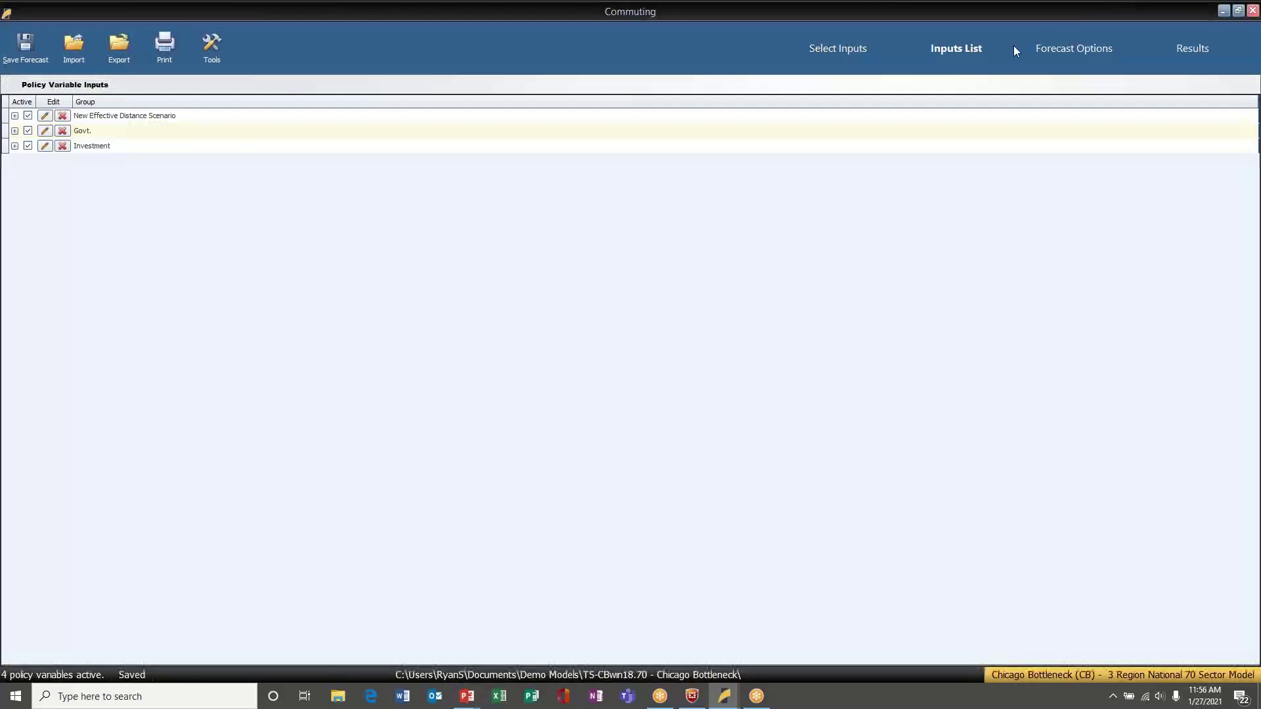
Step: Inspect the New Effective Distance Scenario, Govt./Taxes and Investment groups, cancelling each editor unchanged
click(48, 118)
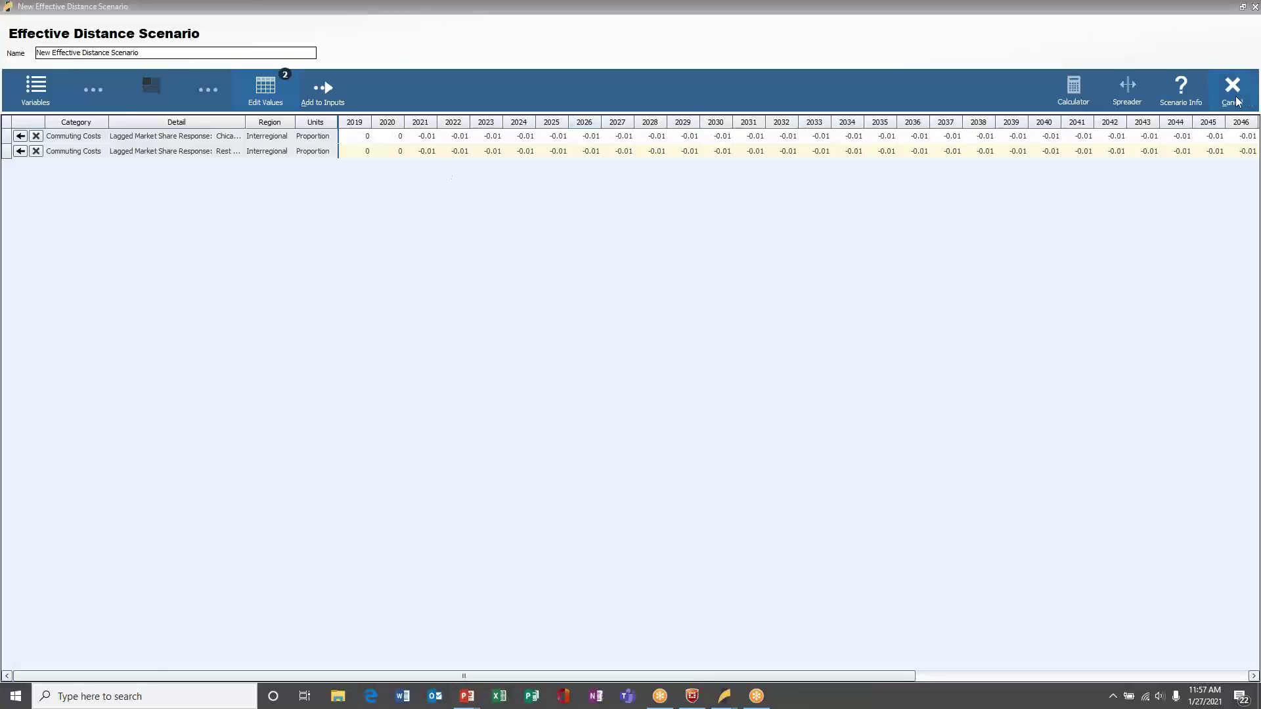
click(45, 130)
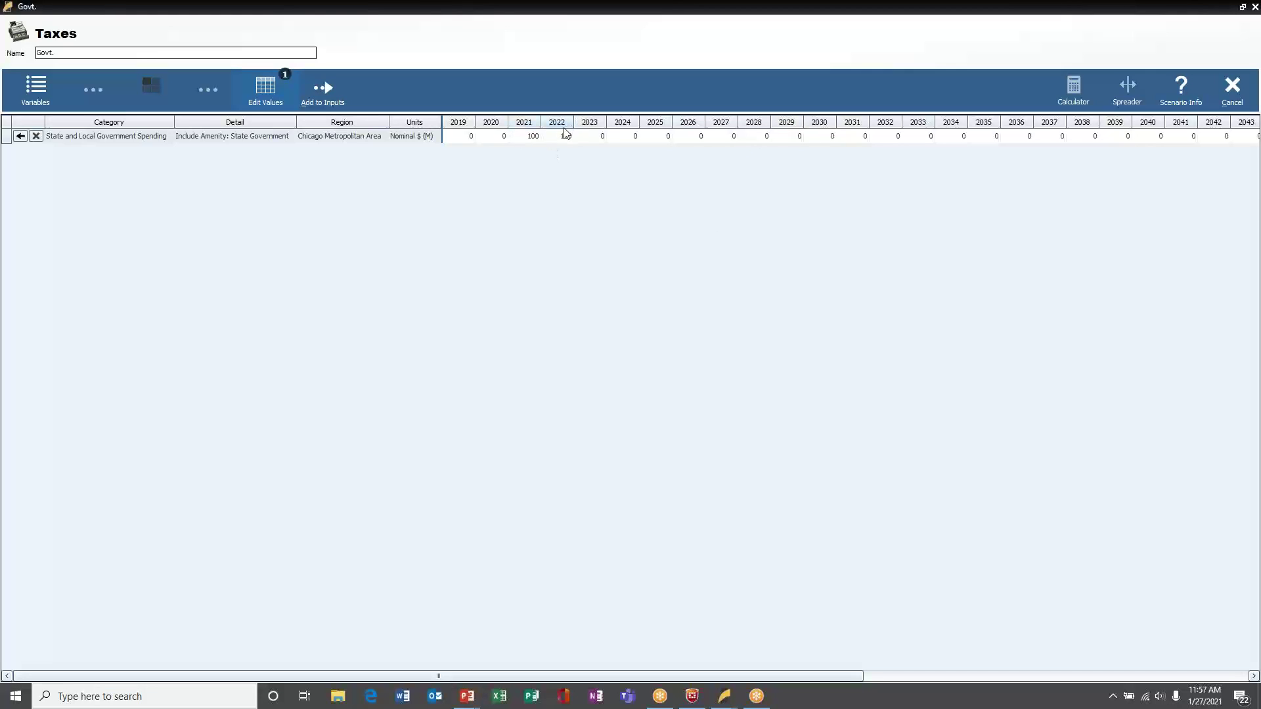
click(1229, 102)
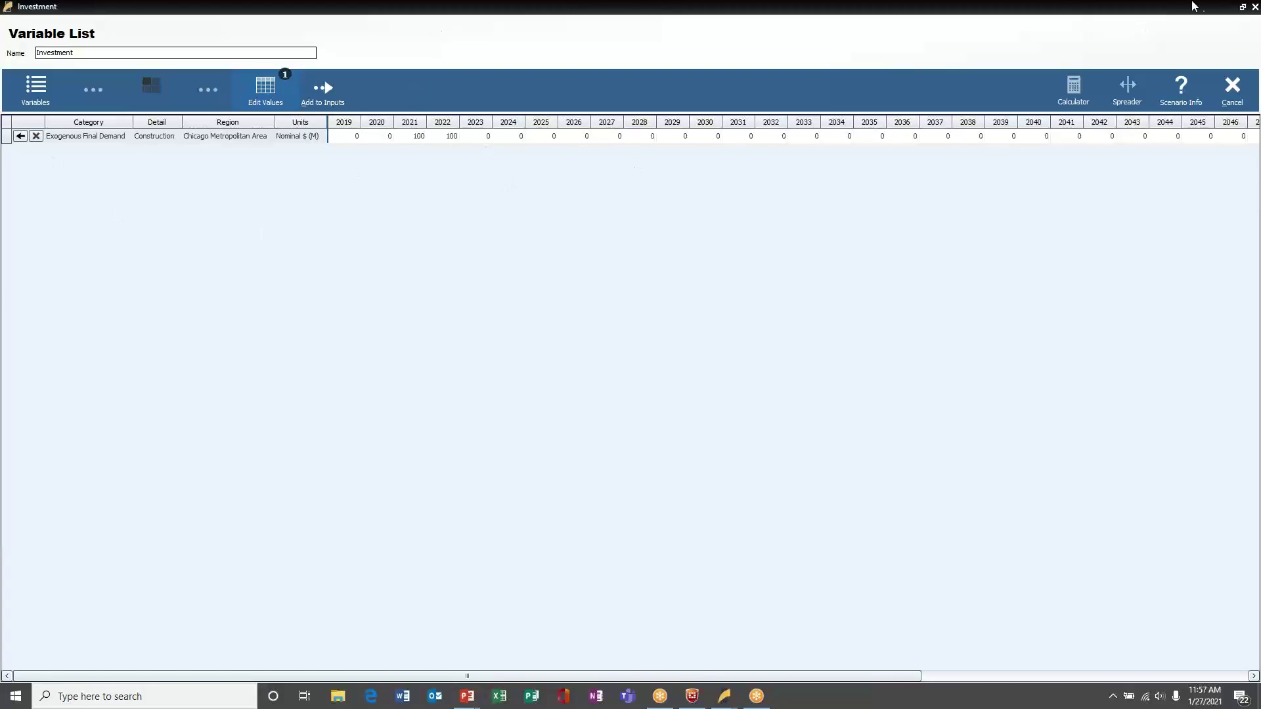
click(1232, 96)
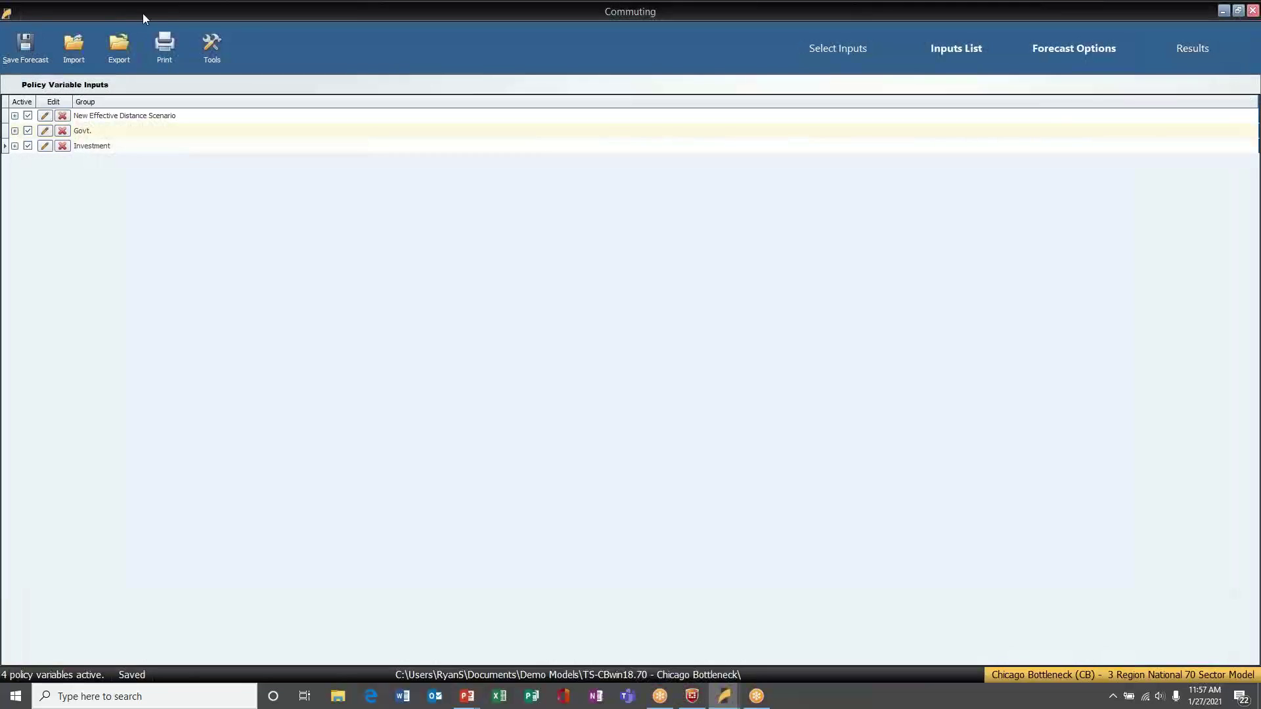
Step: Show the Commuting Results Summary of Chicago Metropolitan Area differences from the Regional Control
click(1049, 58)
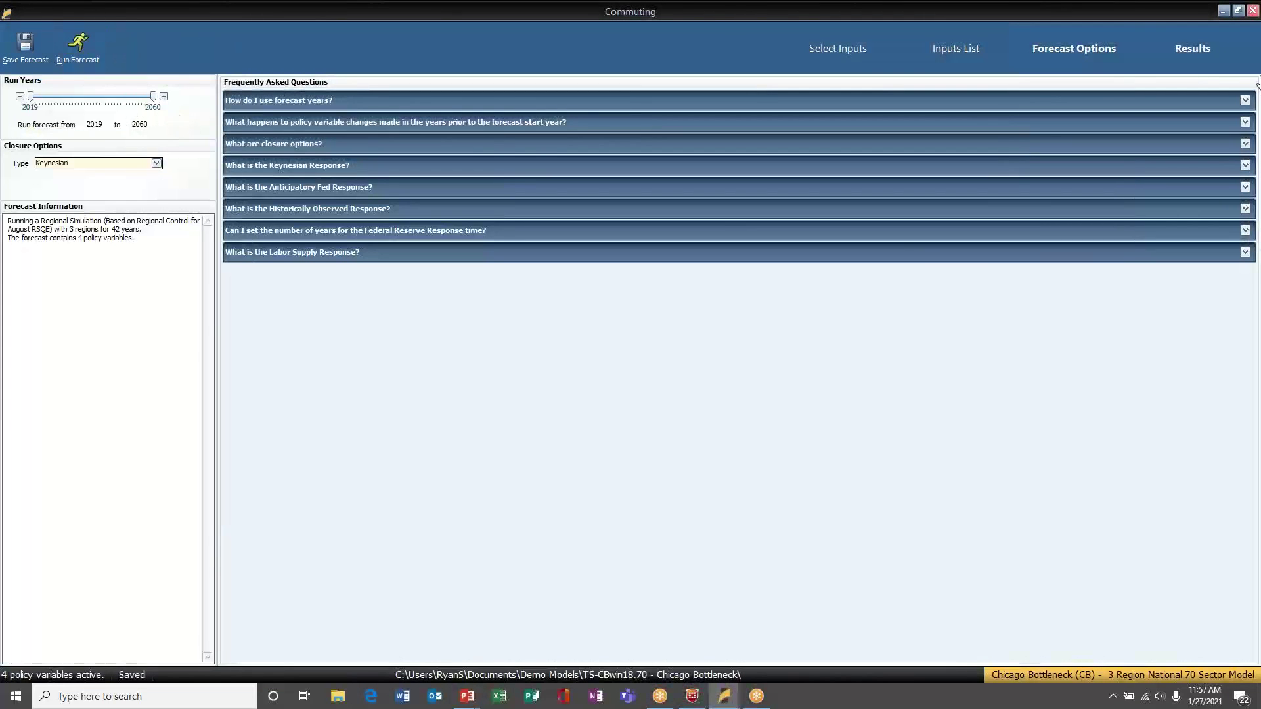
click(1208, 62)
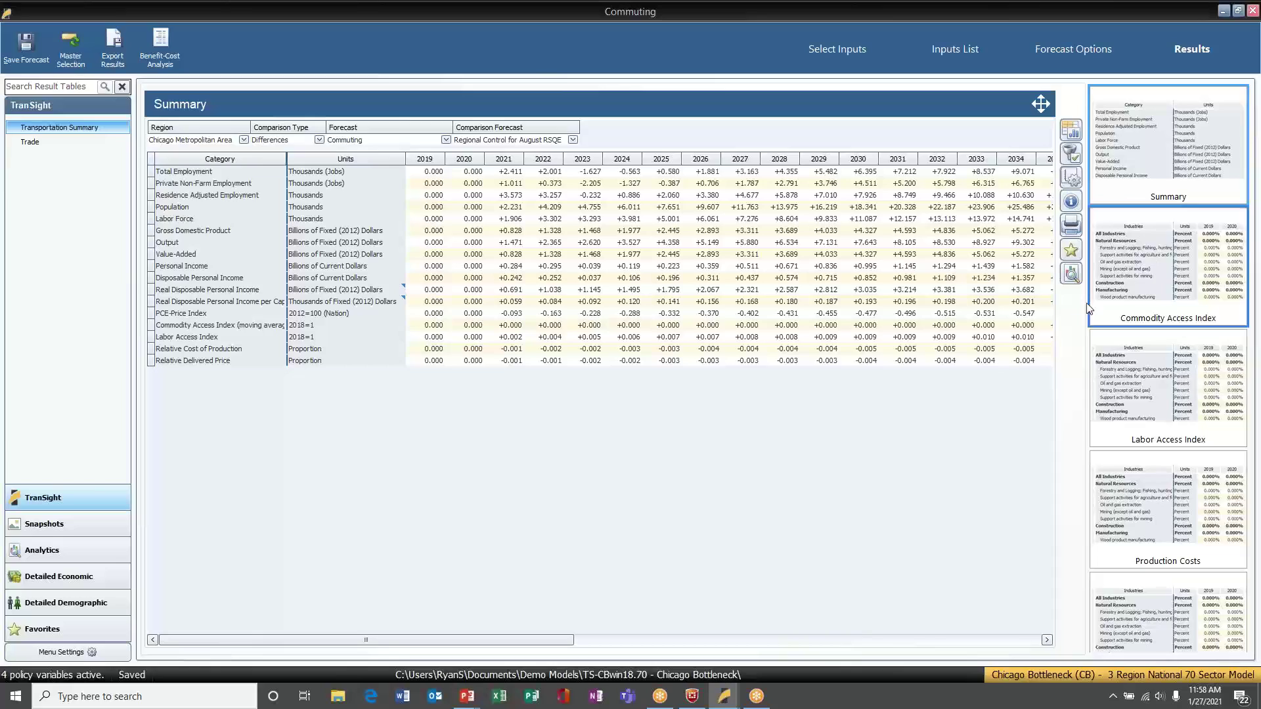
Step: View Commodity Access, Production Costs and Relative Delivered Price tables, then the Employment and Population snapshot
click(1172, 267)
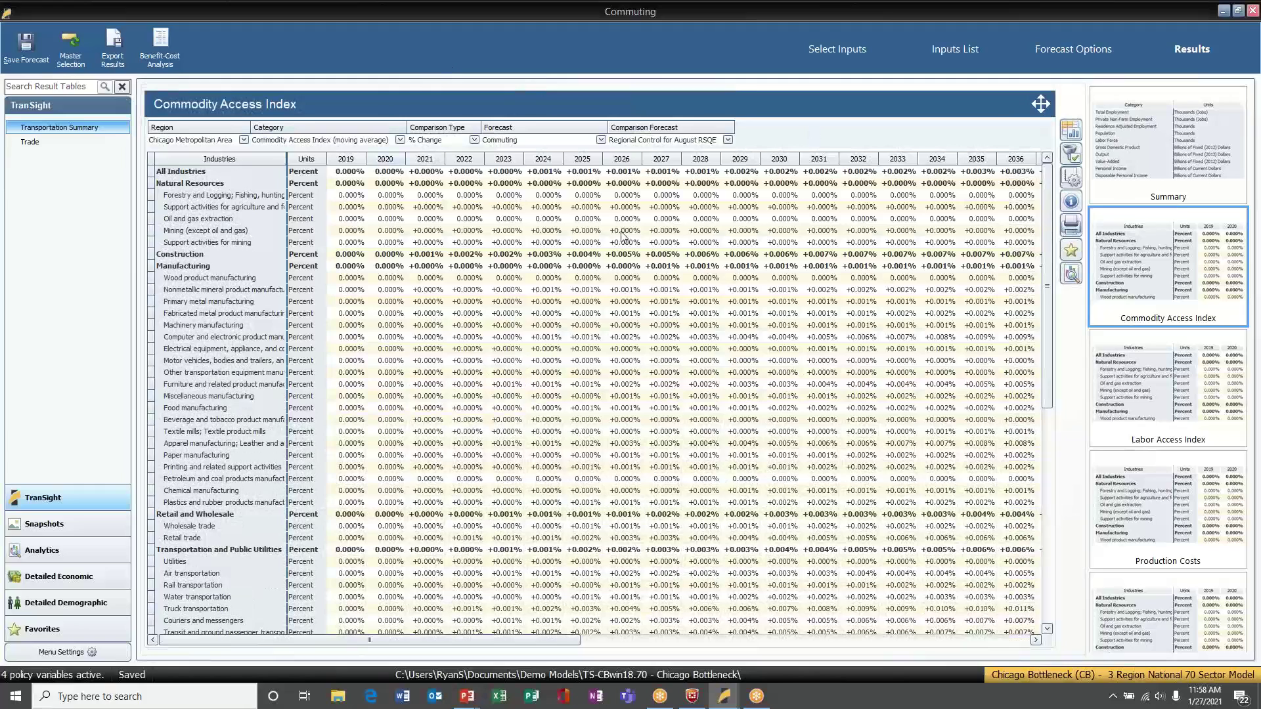
scroll(561, 251, down, 1)
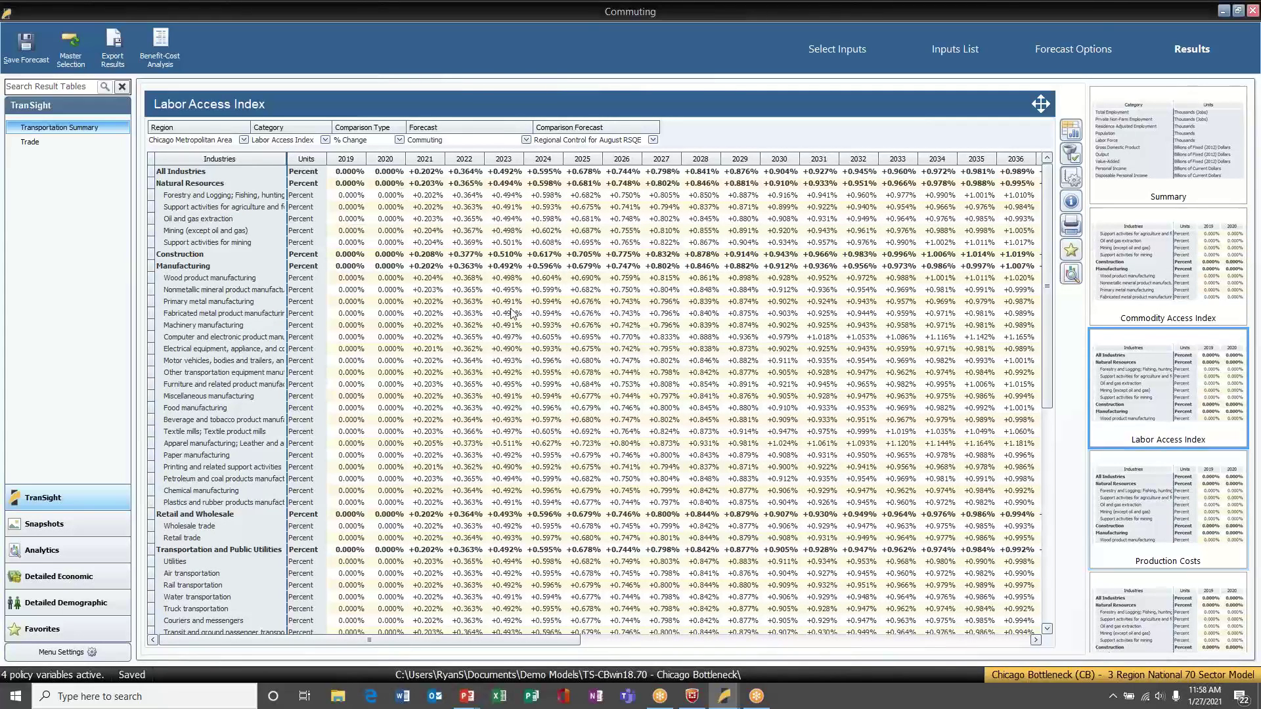
click(1196, 537)
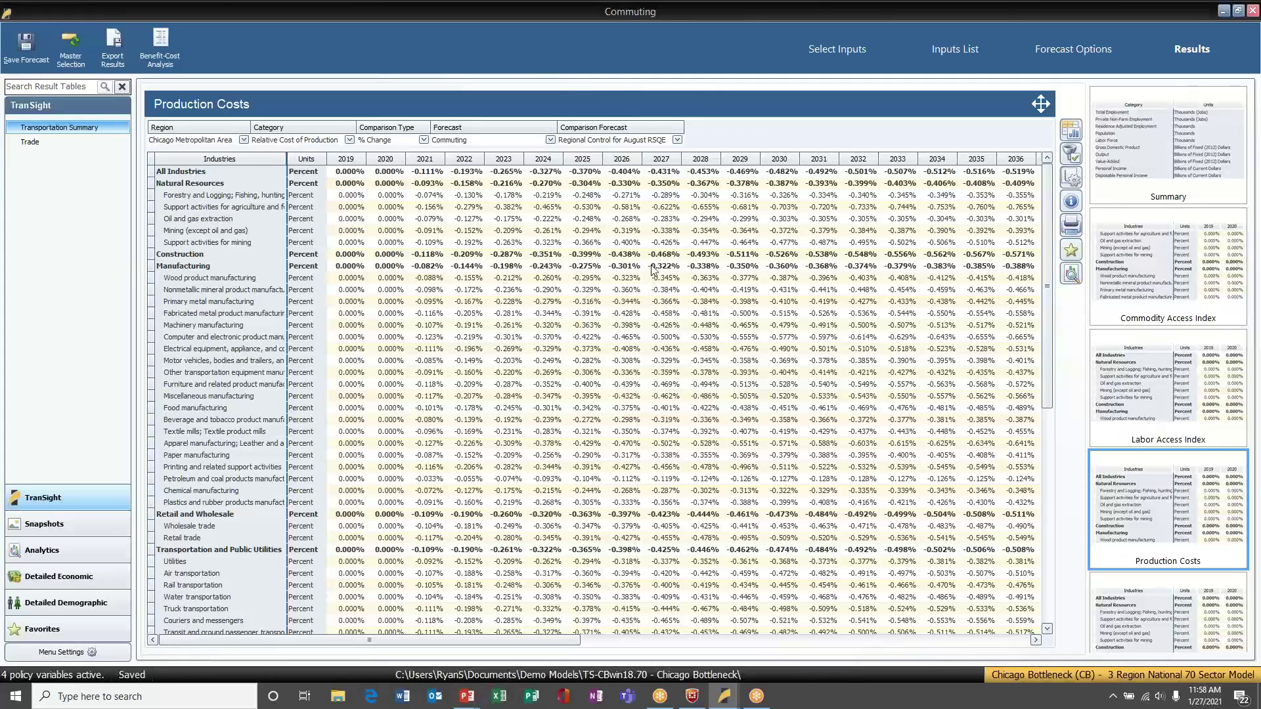
scroll(654, 270, down, 2)
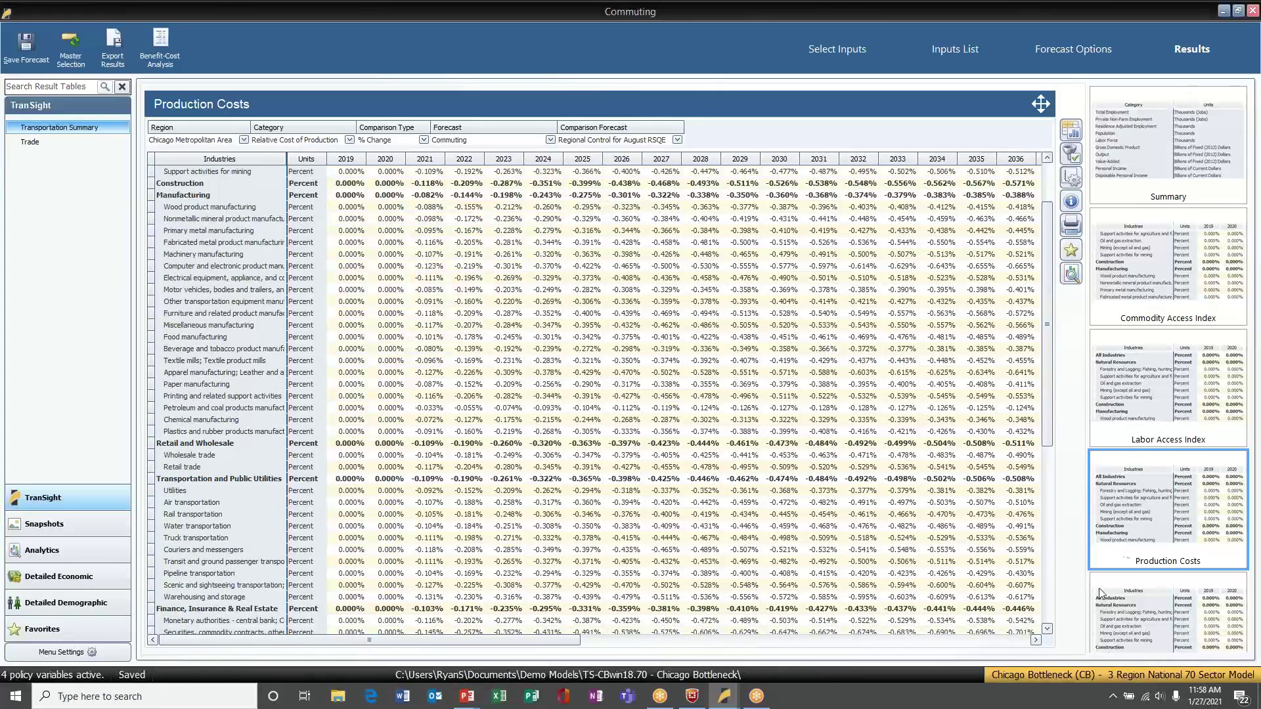
click(1102, 595)
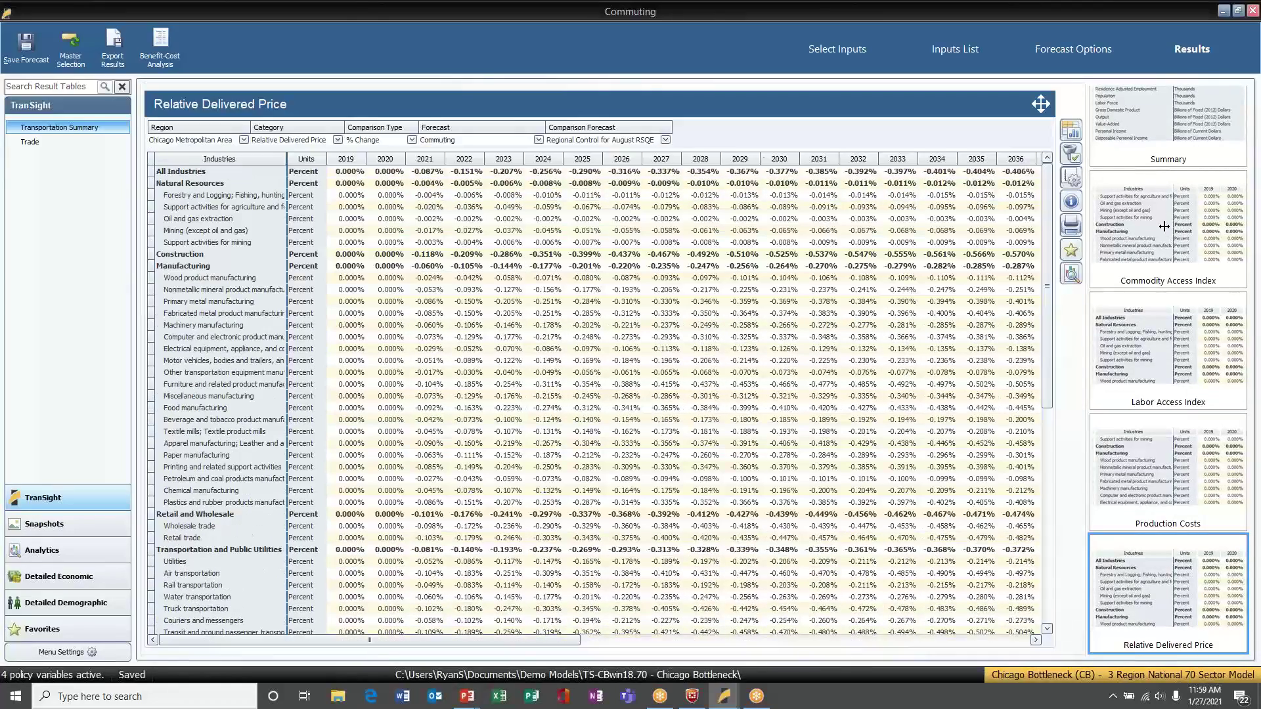
click(75, 523)
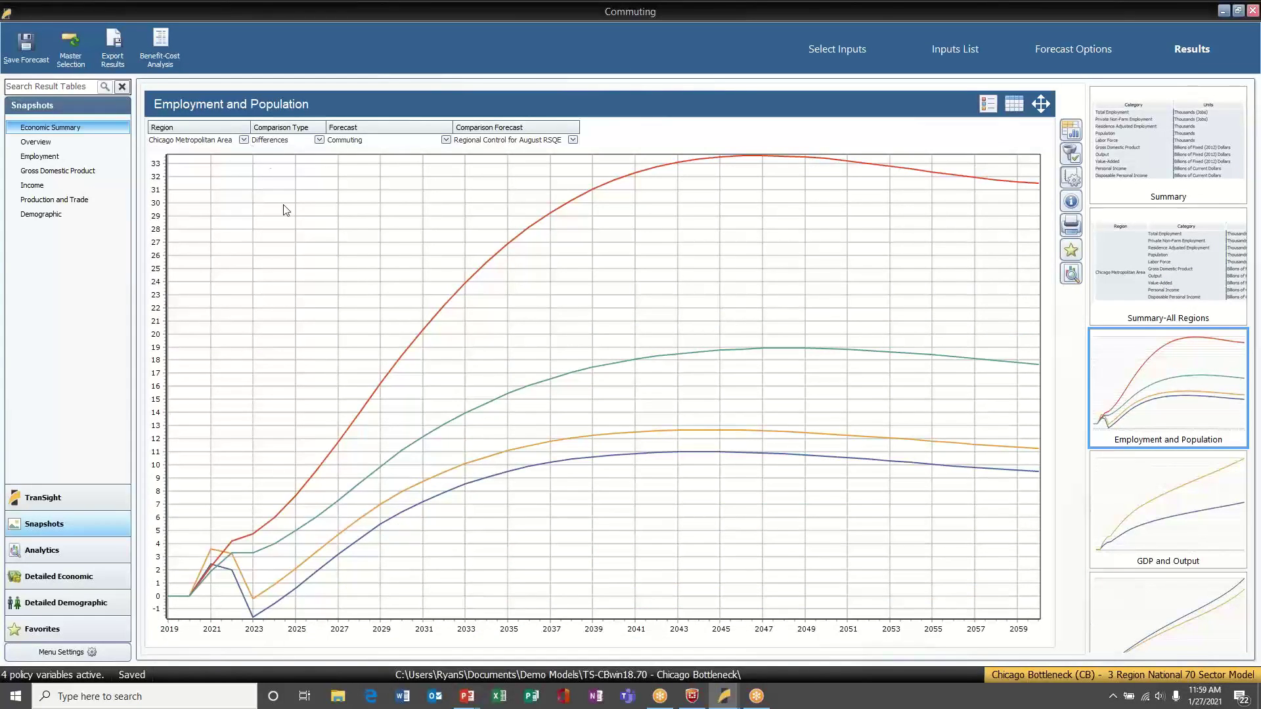
Step: Highlight Total Employment, then switch the chart region to Rest of East North Central, then Rest of the U.S
click(242, 593)
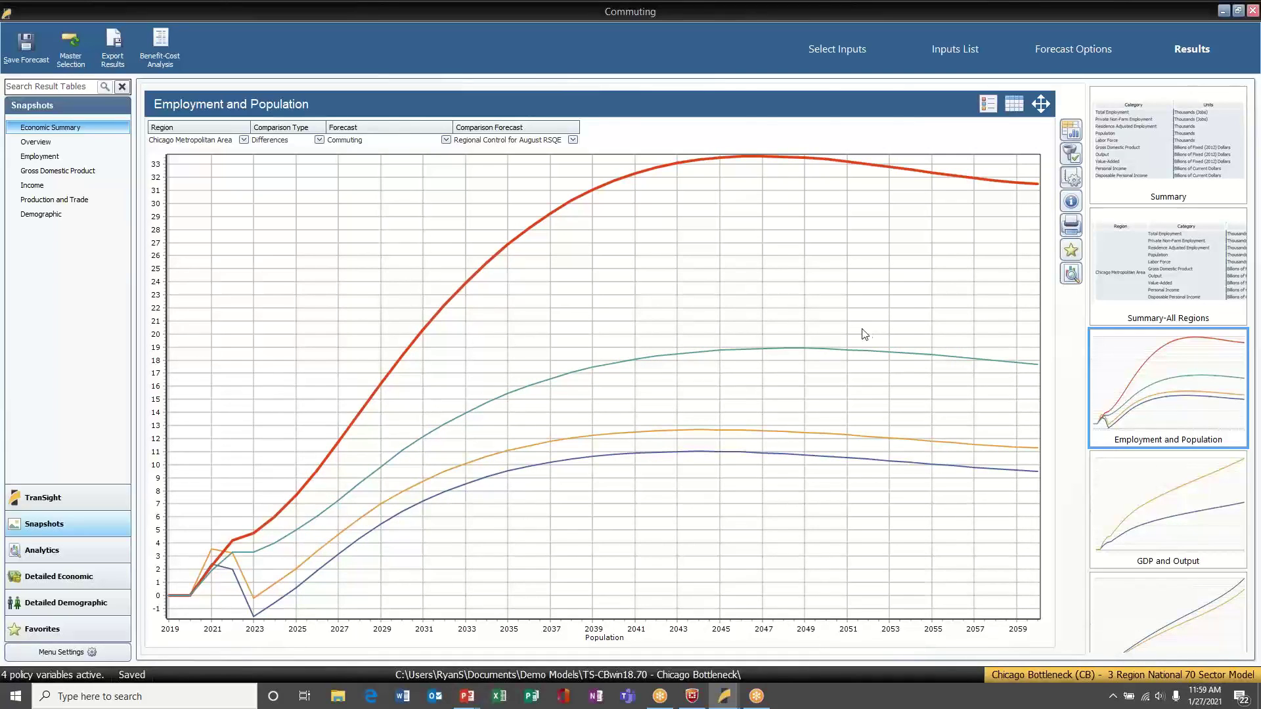
click(243, 140)
click(229, 168)
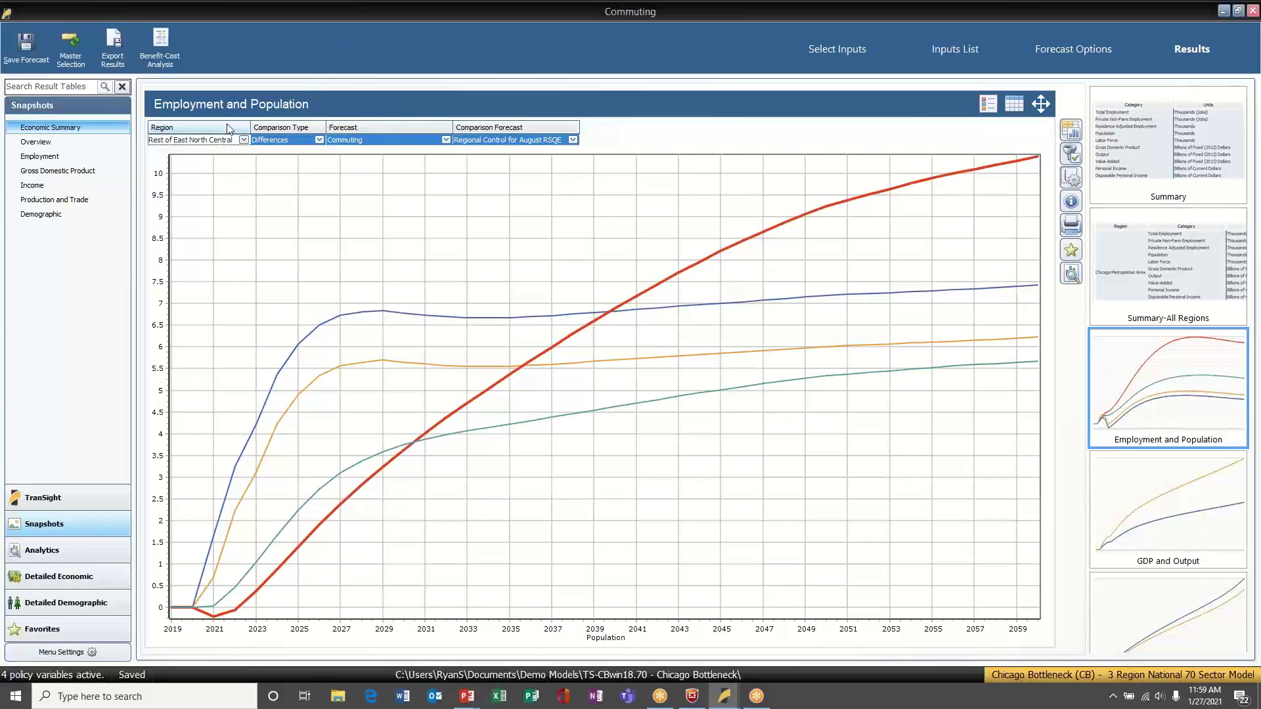
click(243, 141)
click(239, 172)
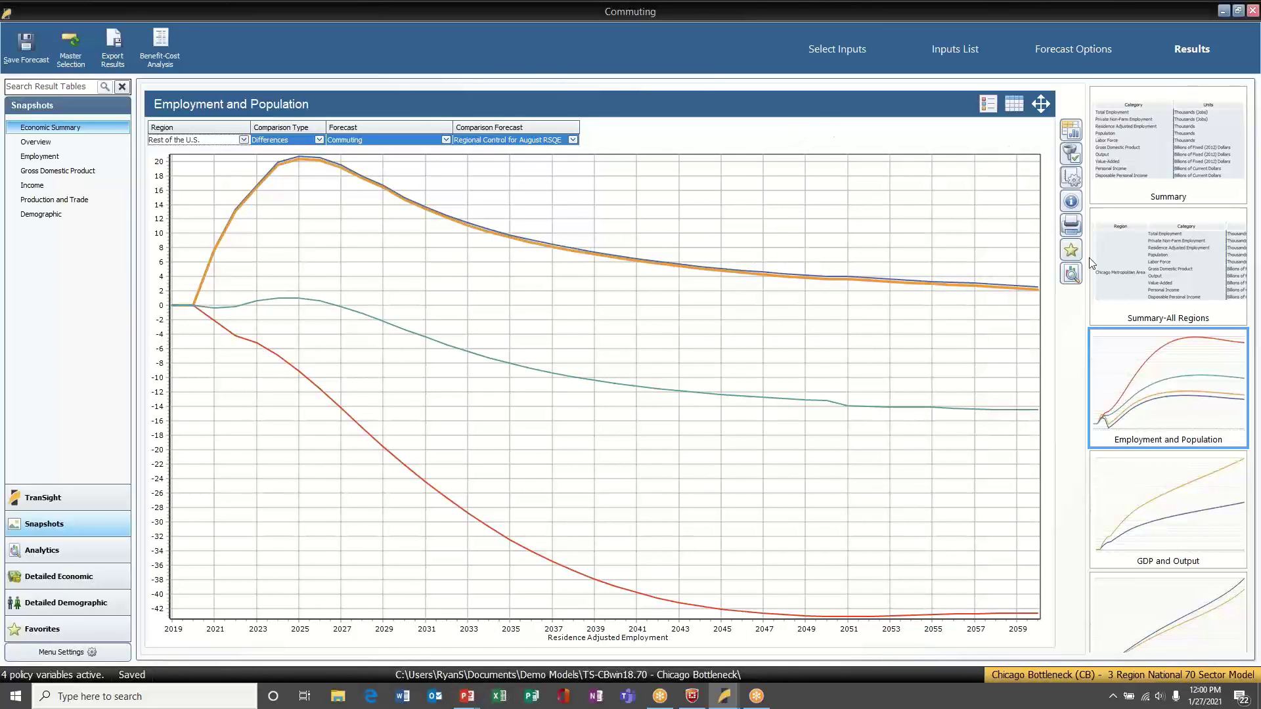
Step: Browse GDP and Output, Personal Income and Disposable Income charts, then show Chicago's Employment by Industry
click(1210, 496)
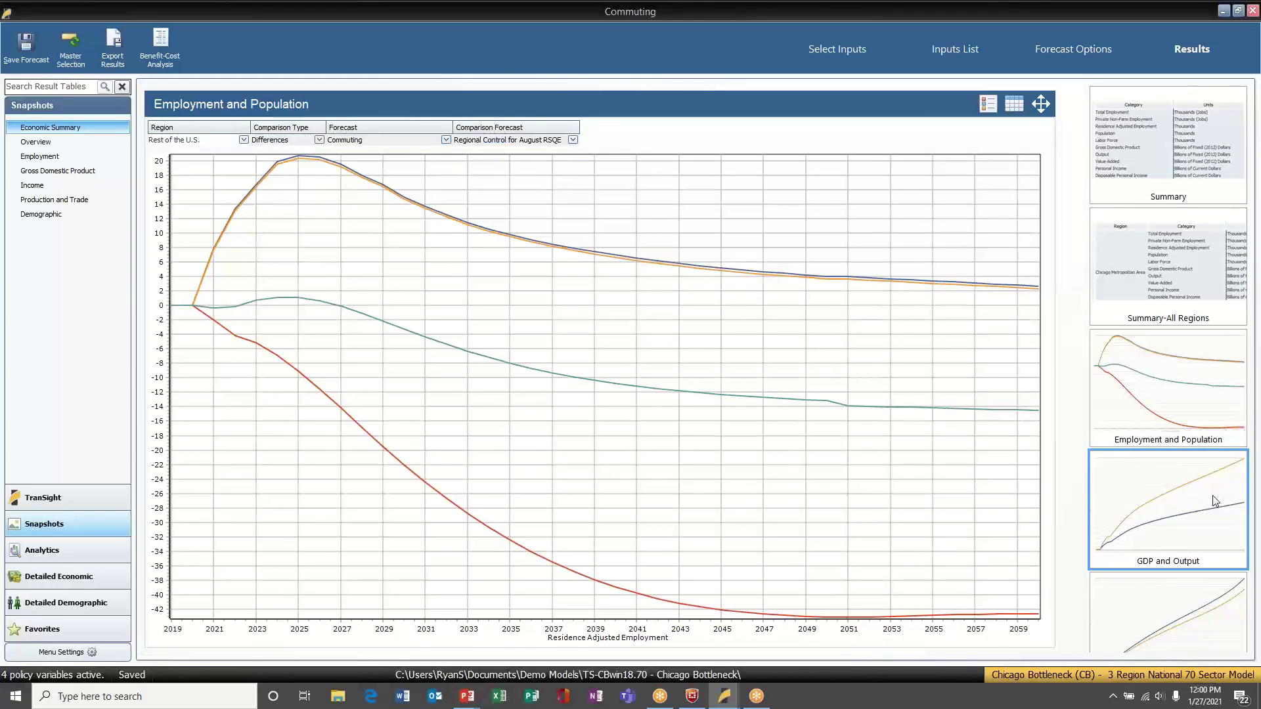
scroll(342, 155, down, 5)
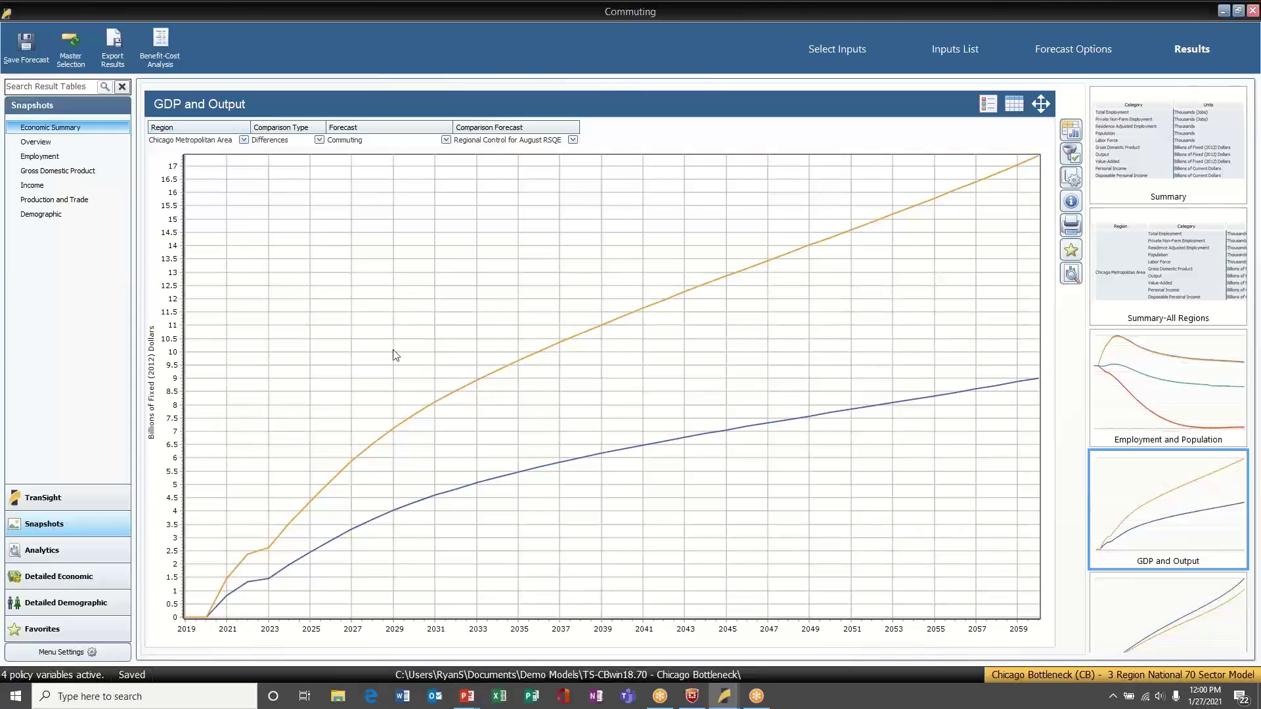
scroll(1142, 376, down, 3)
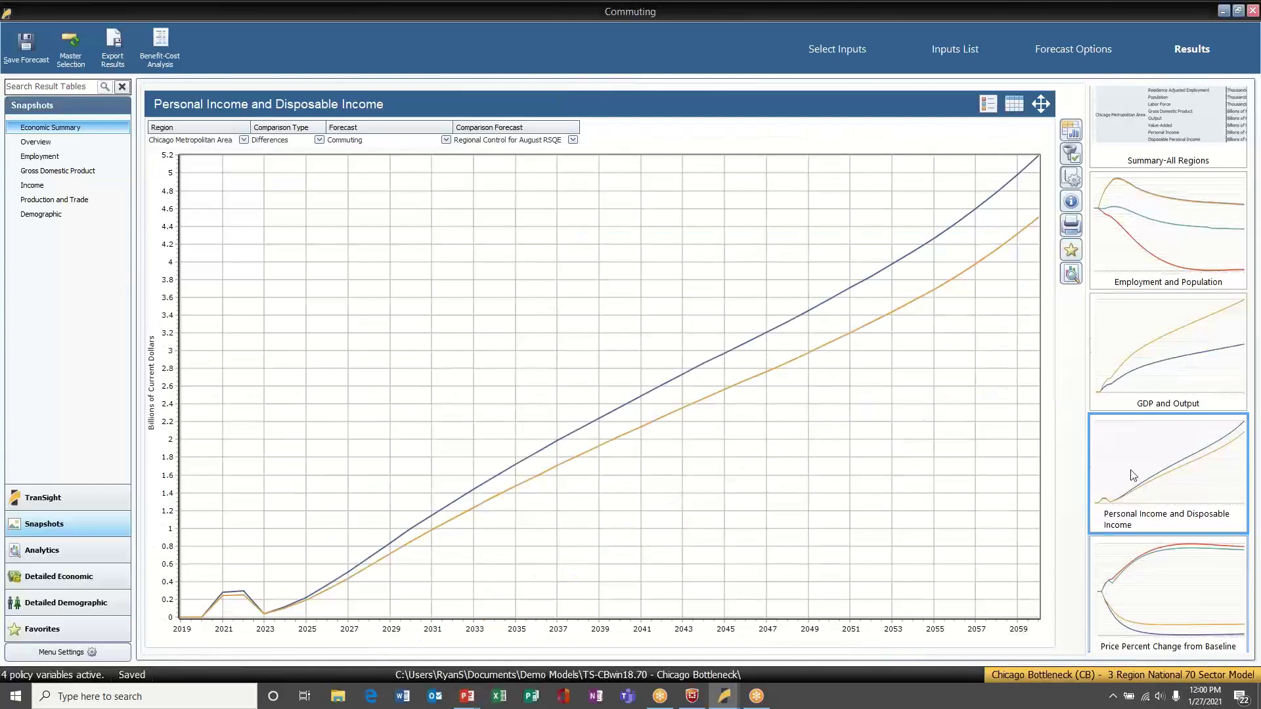
scroll(1121, 457, down, 1)
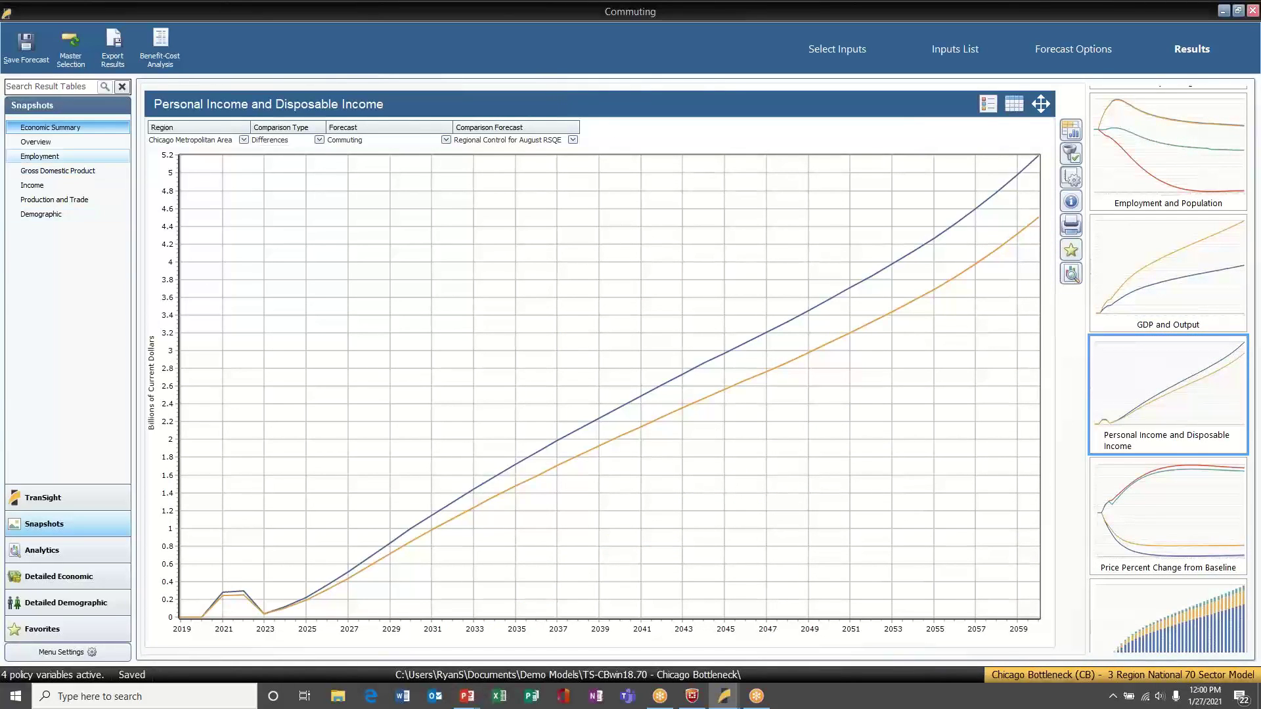
click(77, 156)
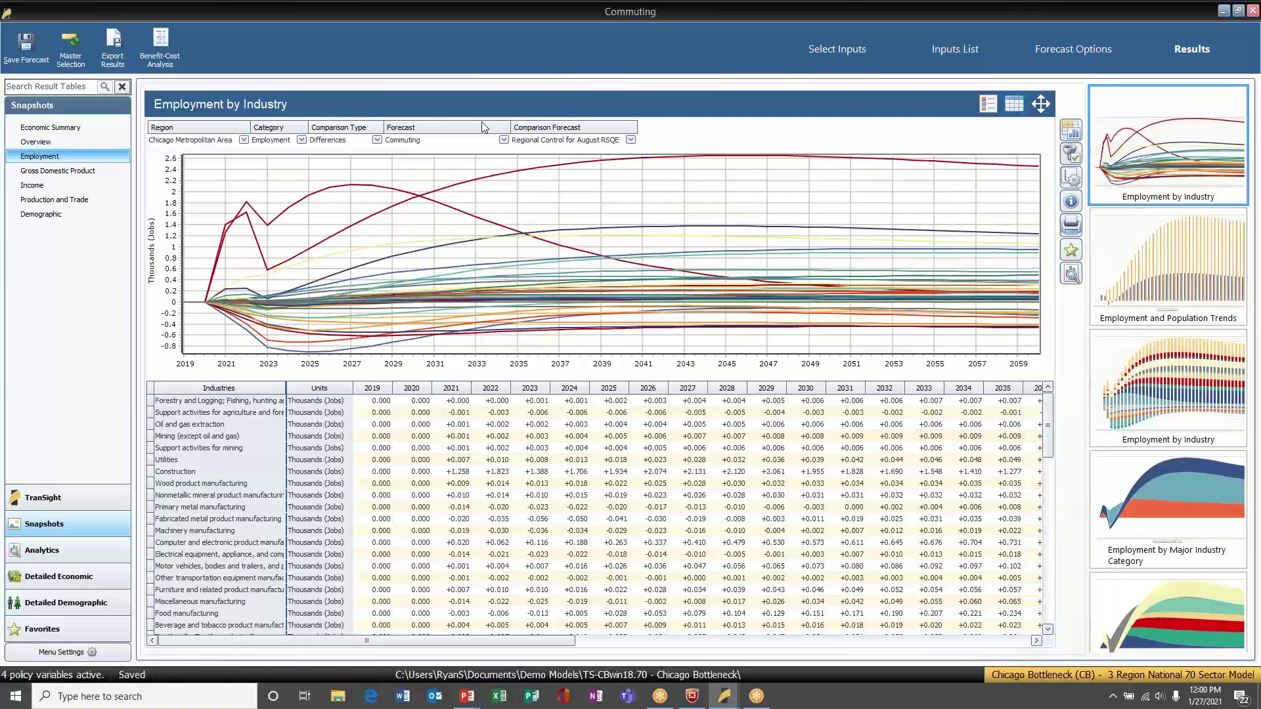
Step: Highlight Retail trade on the industry chart, keeping Chicago Metropolitan Area as the region
click(569, 231)
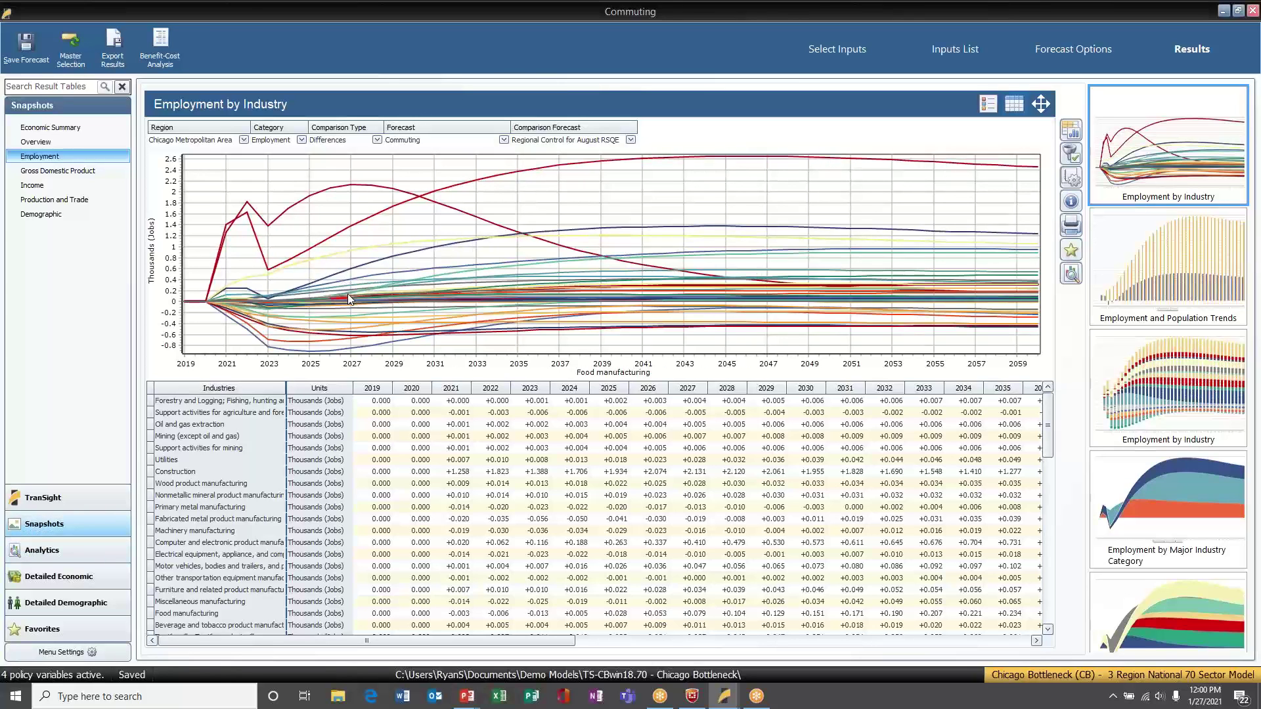
scroll(616, 522, down, 1)
scroll(616, 522, down, 3)
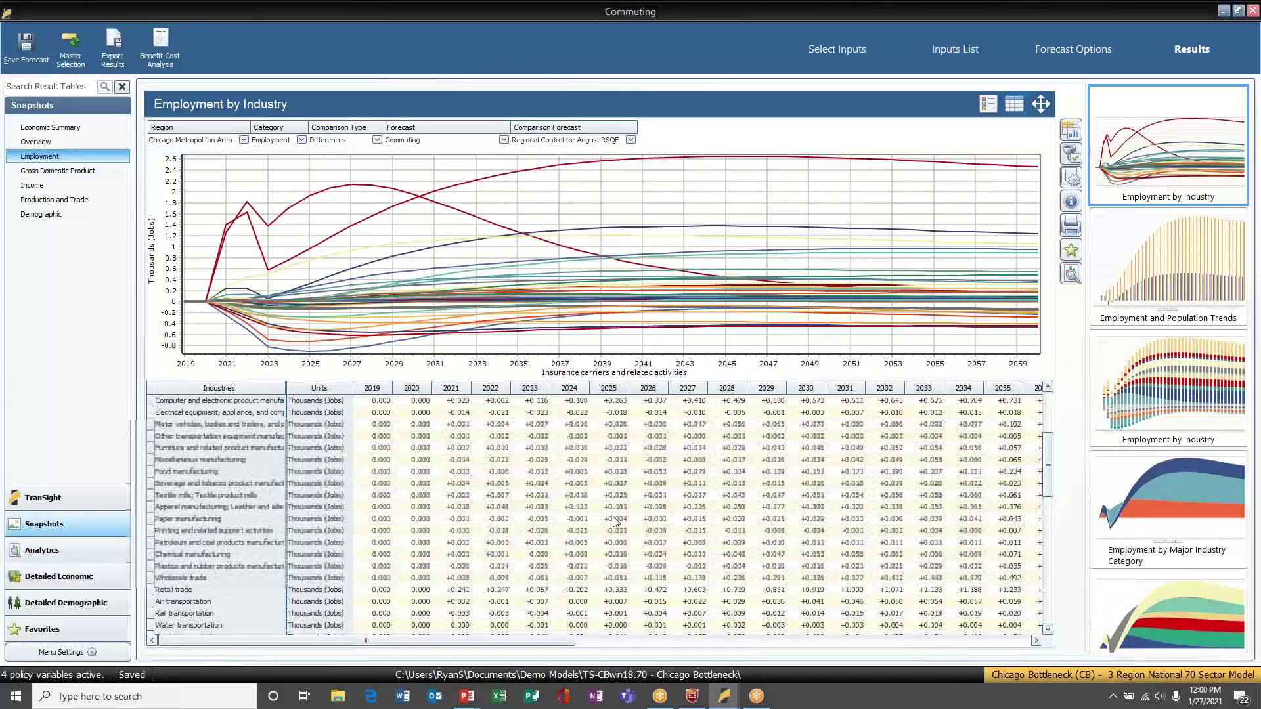
click(245, 142)
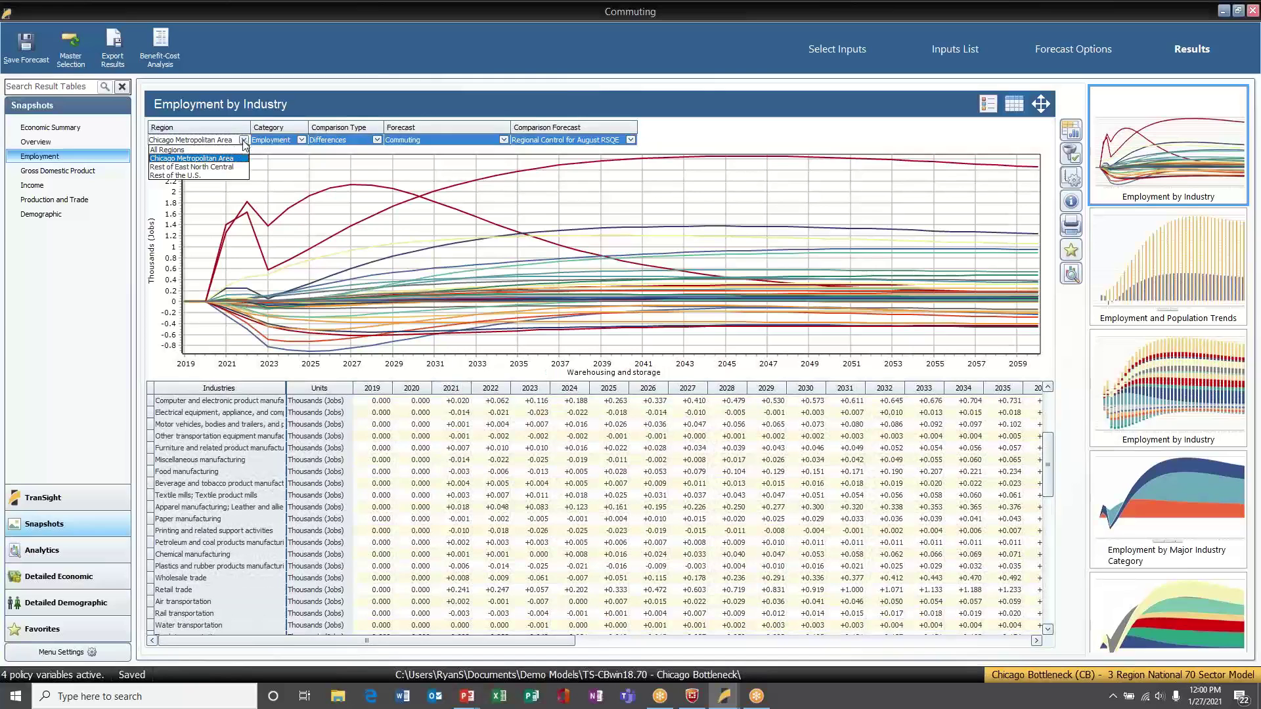
click(236, 199)
scroll(544, 505, up, 4)
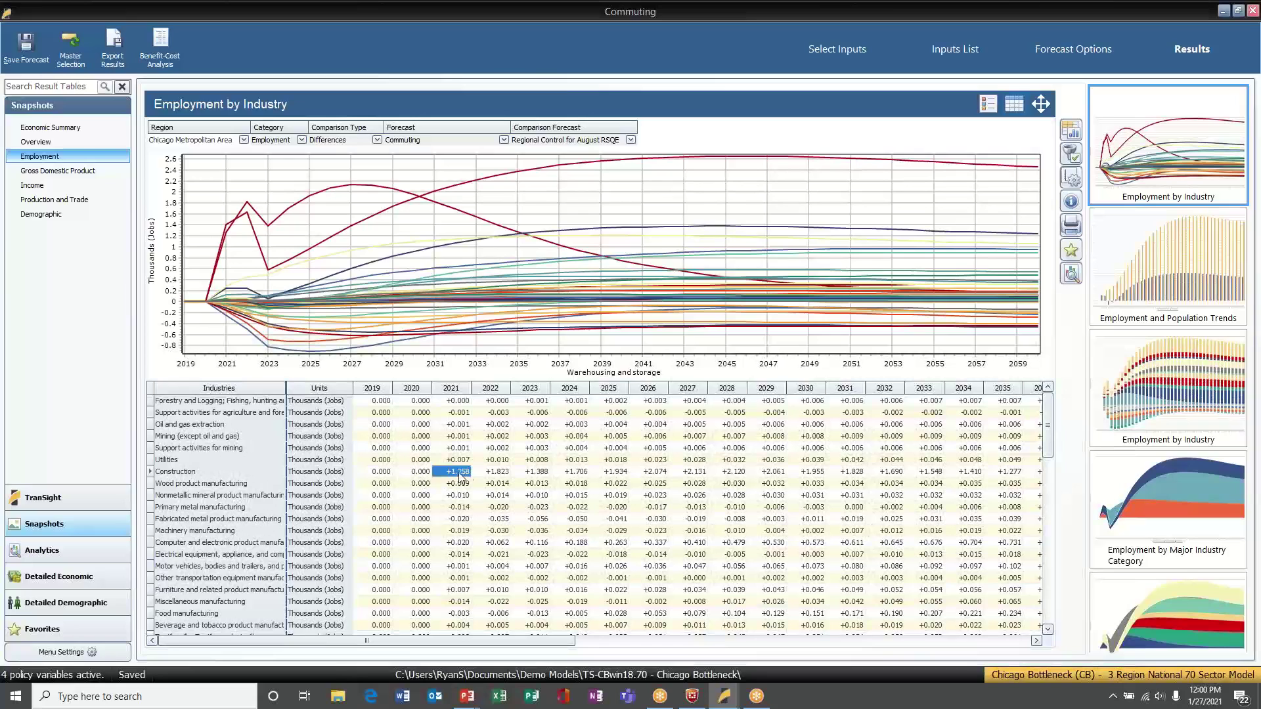
Step: Check the Construction and Retail trade 2021 table values, then show the Demographic snapshots
click(528, 473)
scroll(557, 492, down, 4)
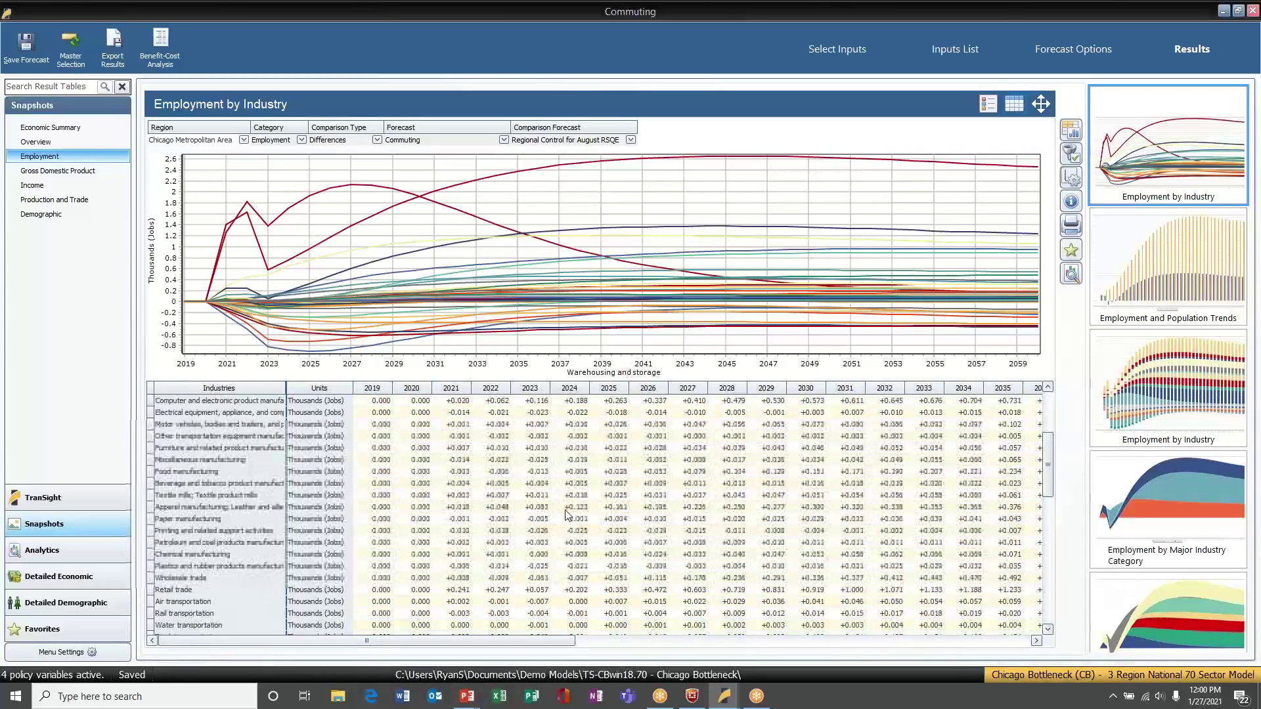
click(460, 589)
scroll(517, 603, down, 4)
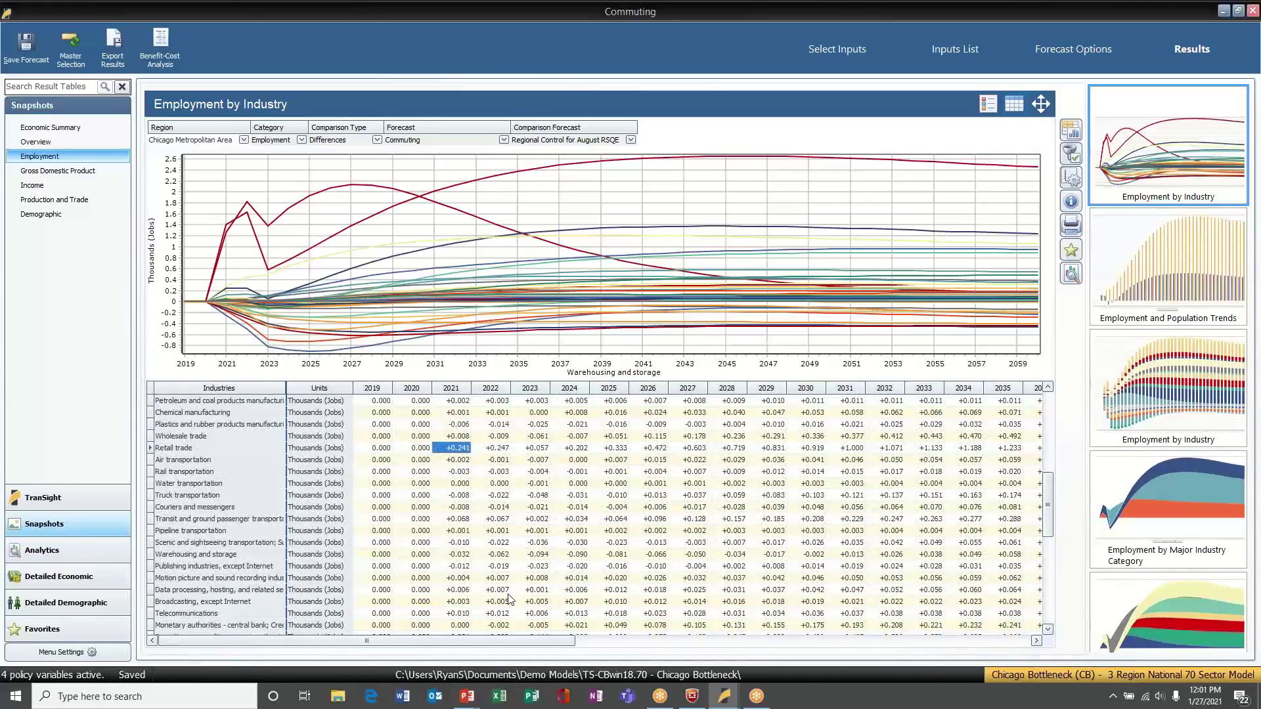
scroll(509, 599, down, 3)
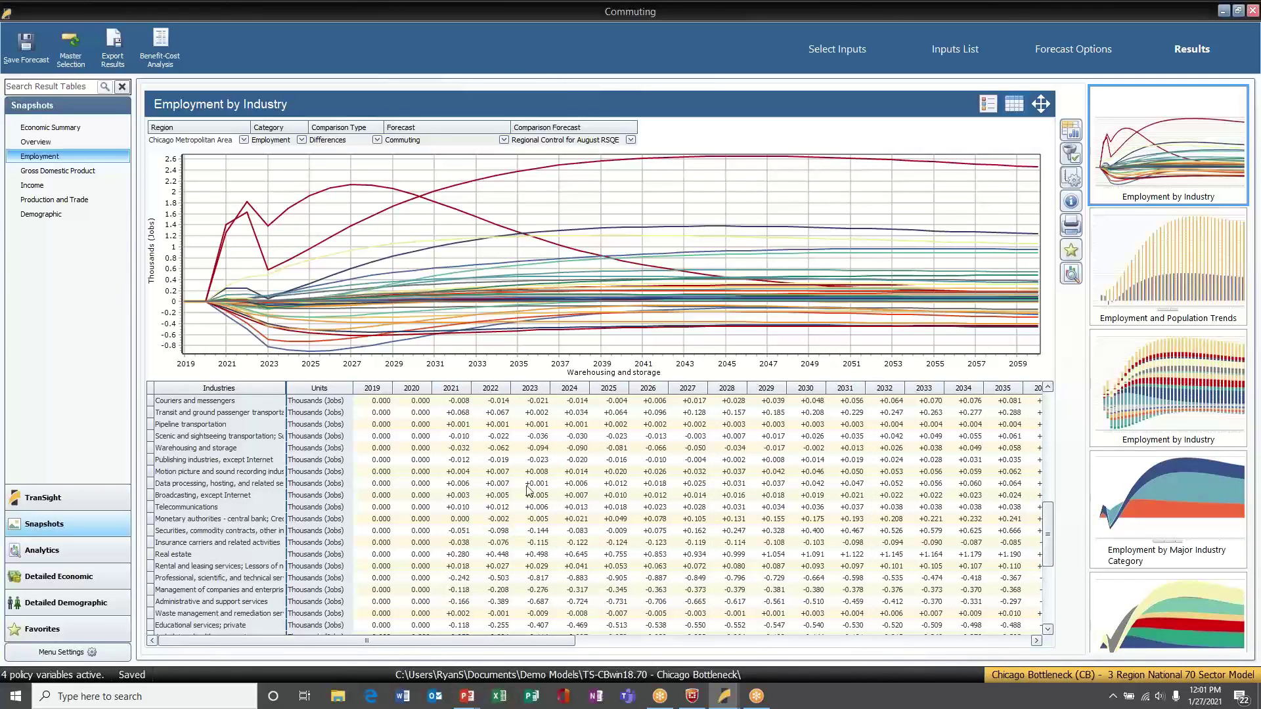
click(40, 214)
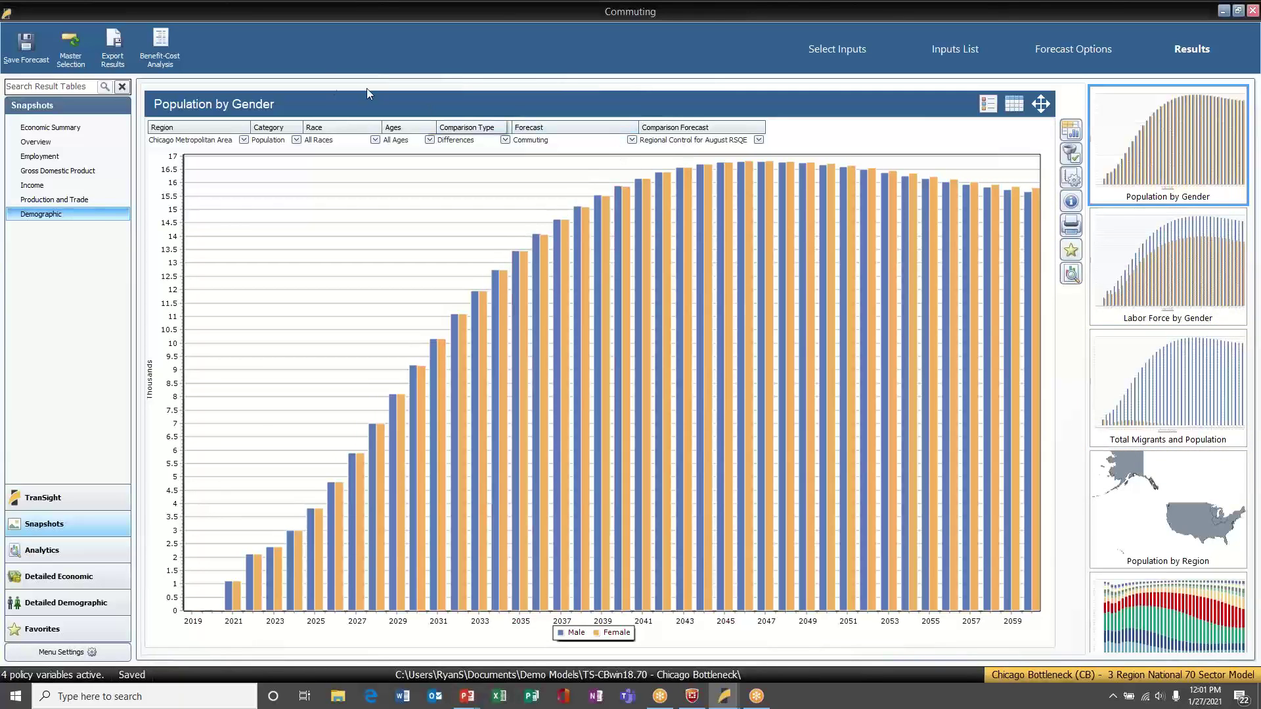
Step: Show Population by Gender for Rest of East North Central, Rest of the U.S., then All Regions
click(241, 140)
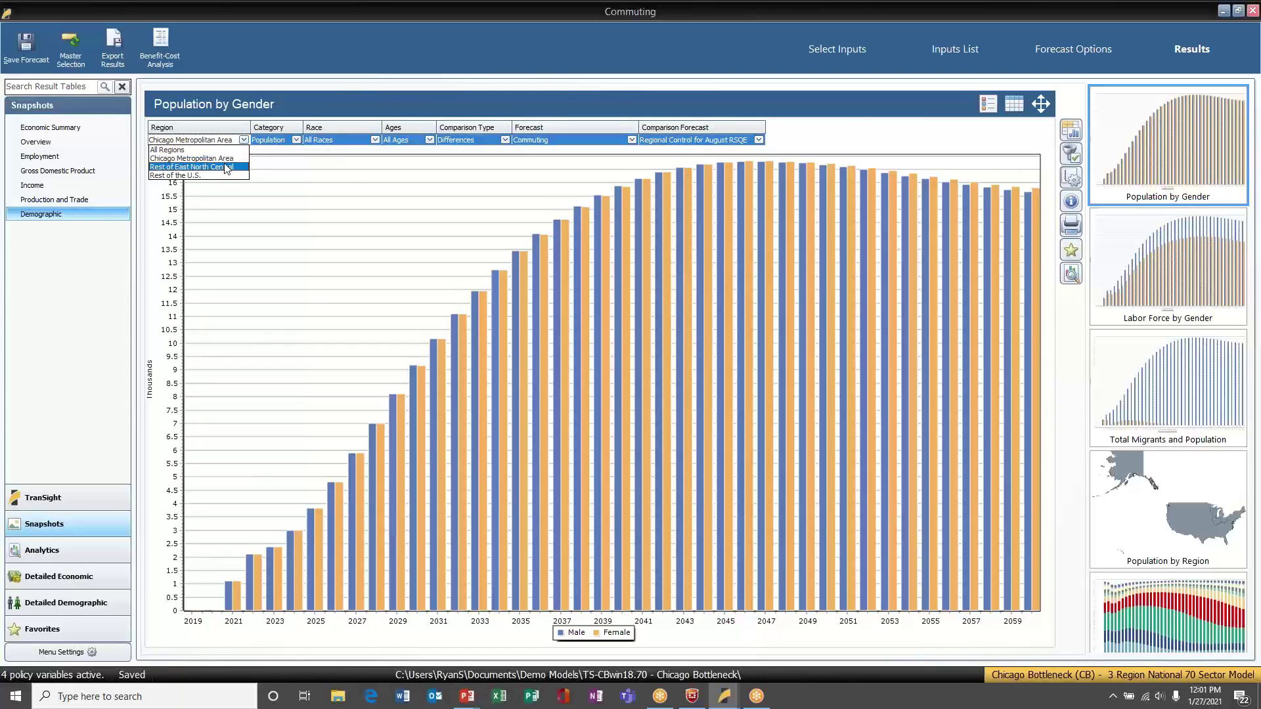
click(227, 167)
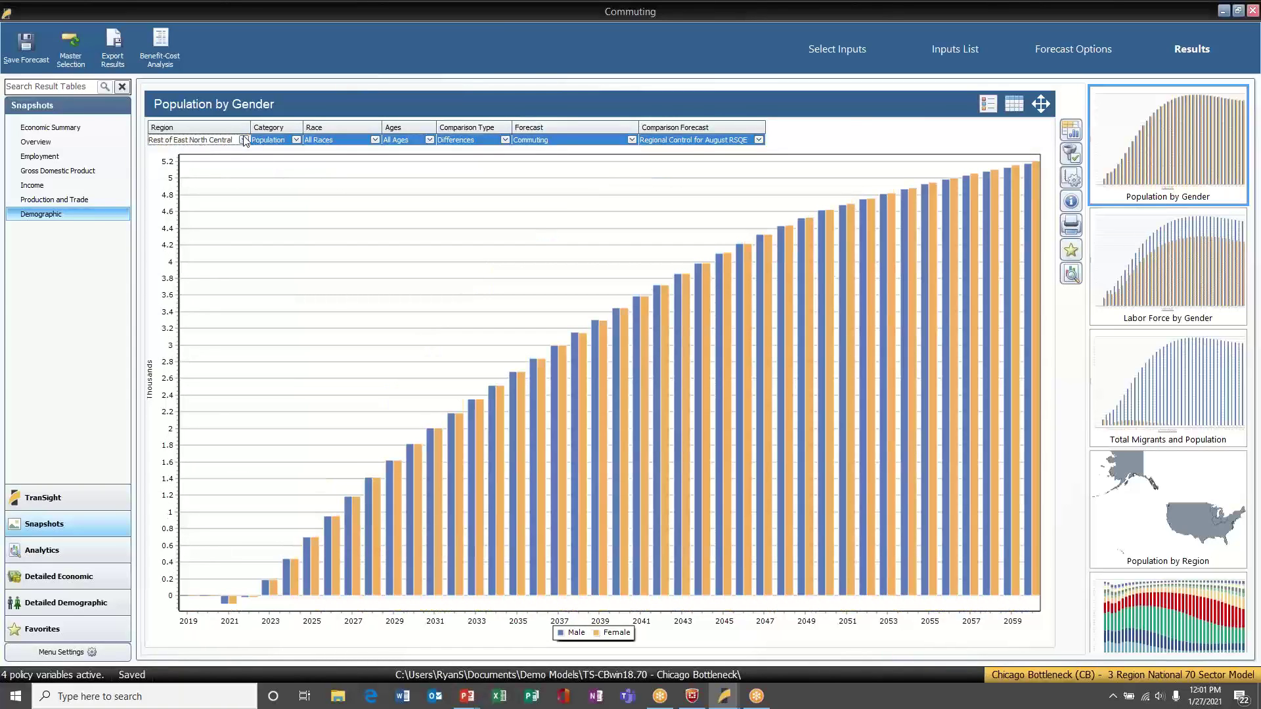
click(244, 140)
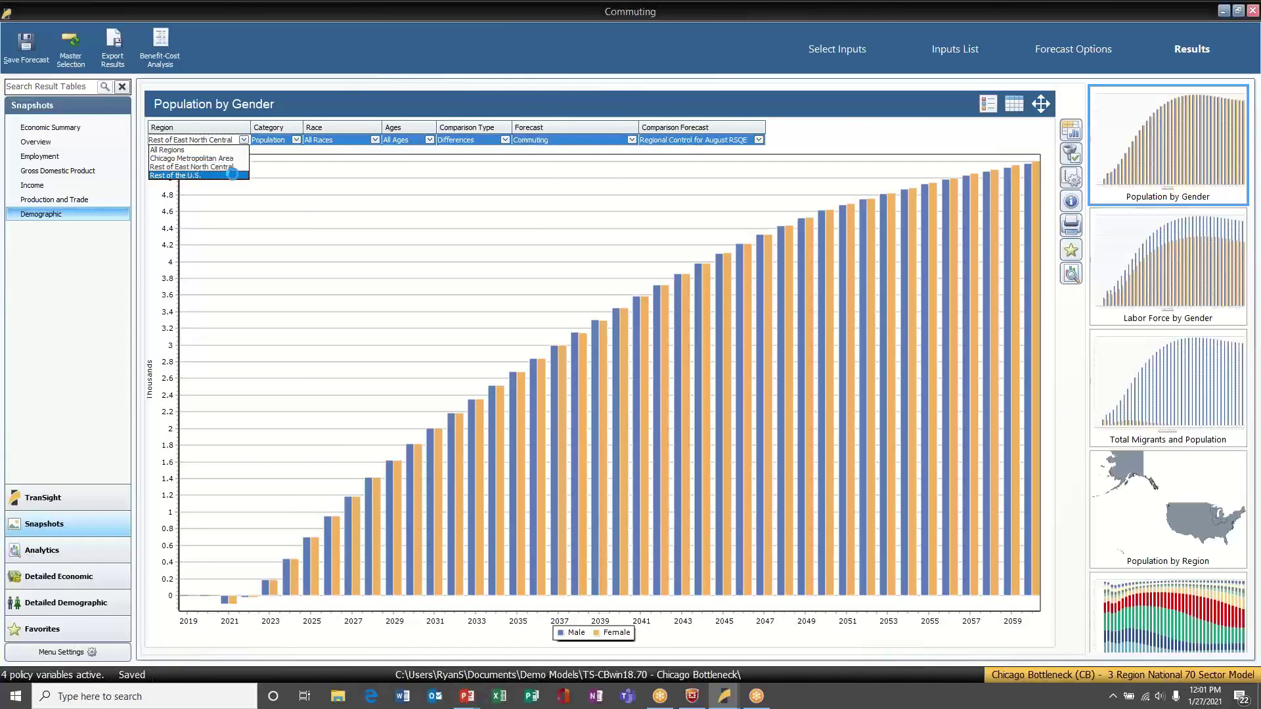
click(235, 178)
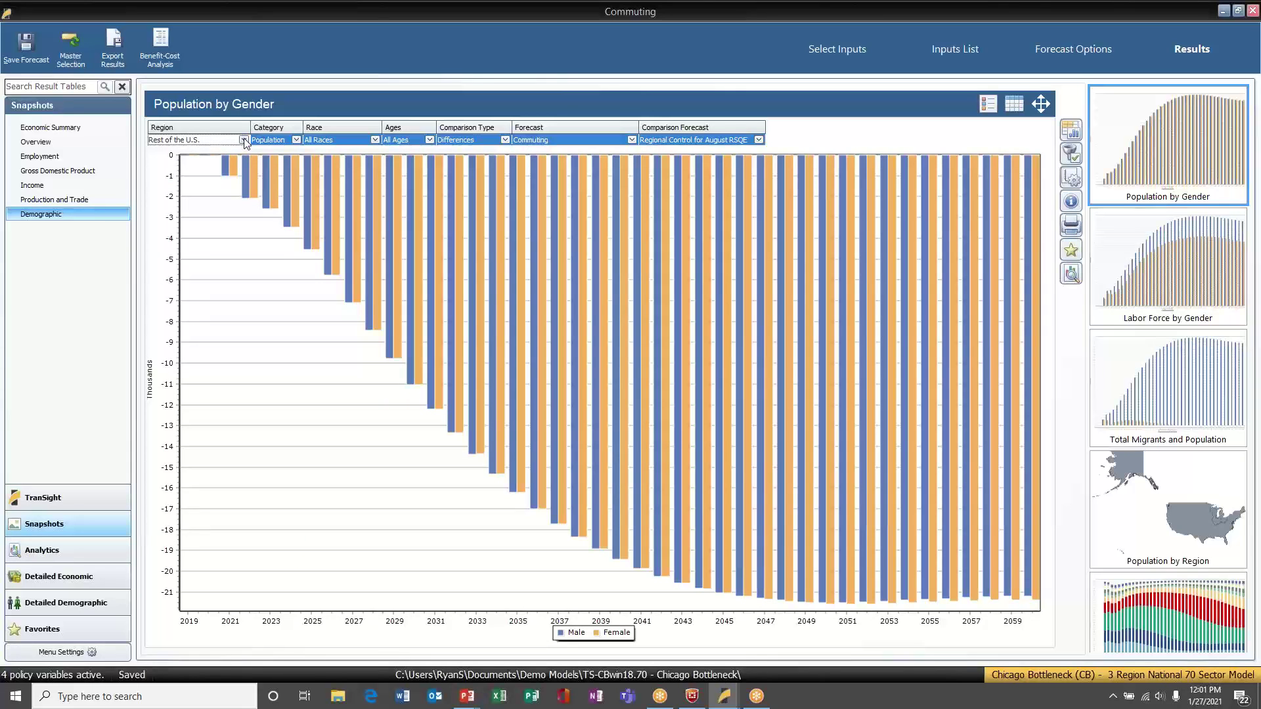
click(244, 140)
click(233, 155)
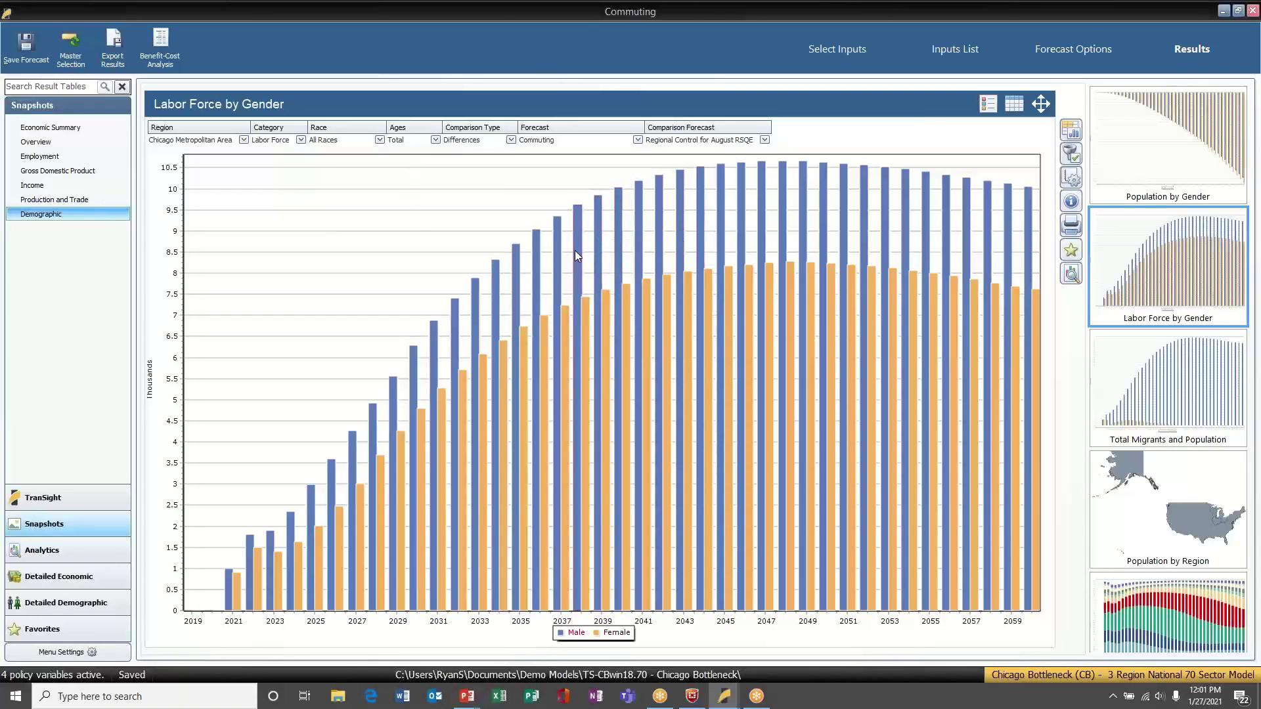
Step: Show Labor Force by Gender for Rest of East North Central, then Total Migrants and Population
mouse_move(580, 254)
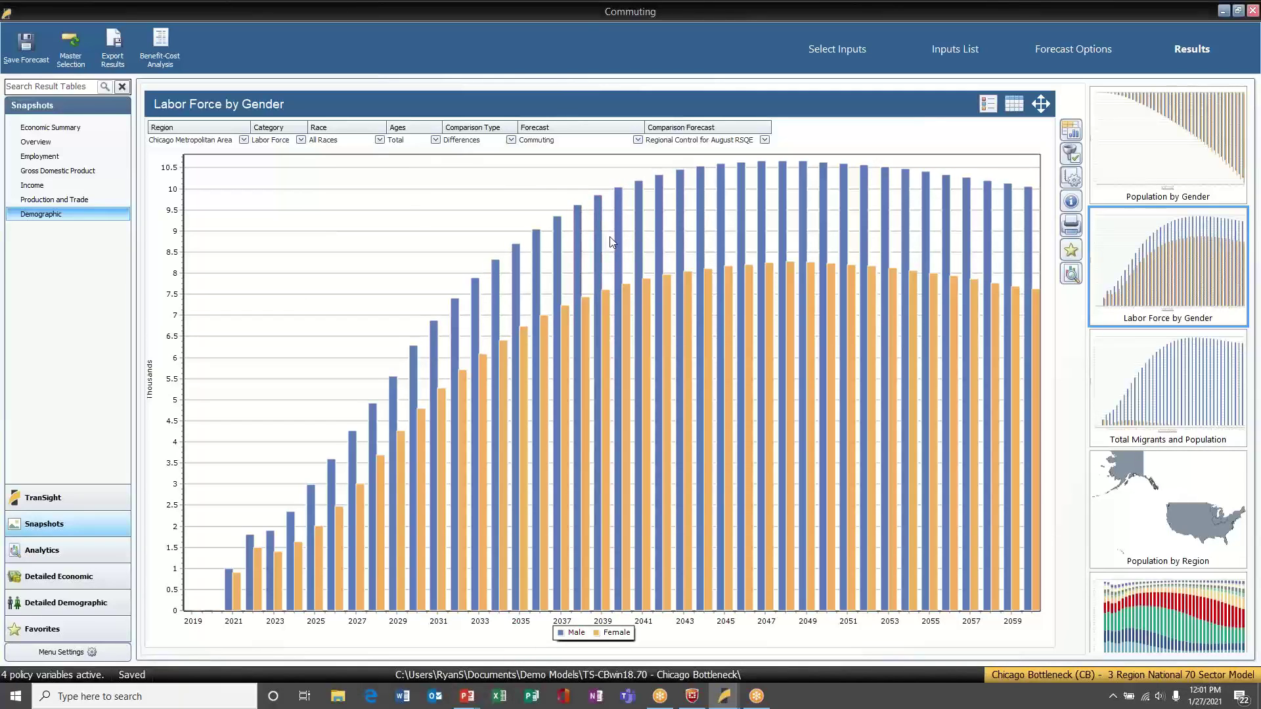
click(243, 140)
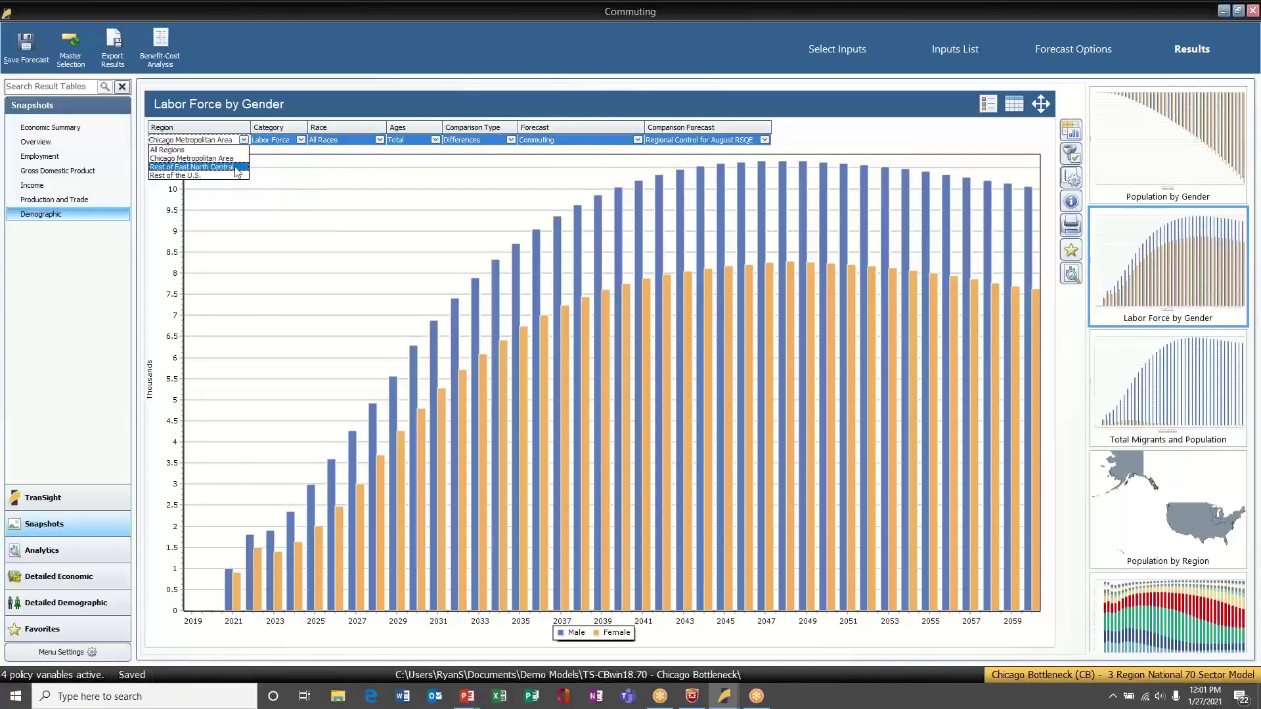
click(232, 171)
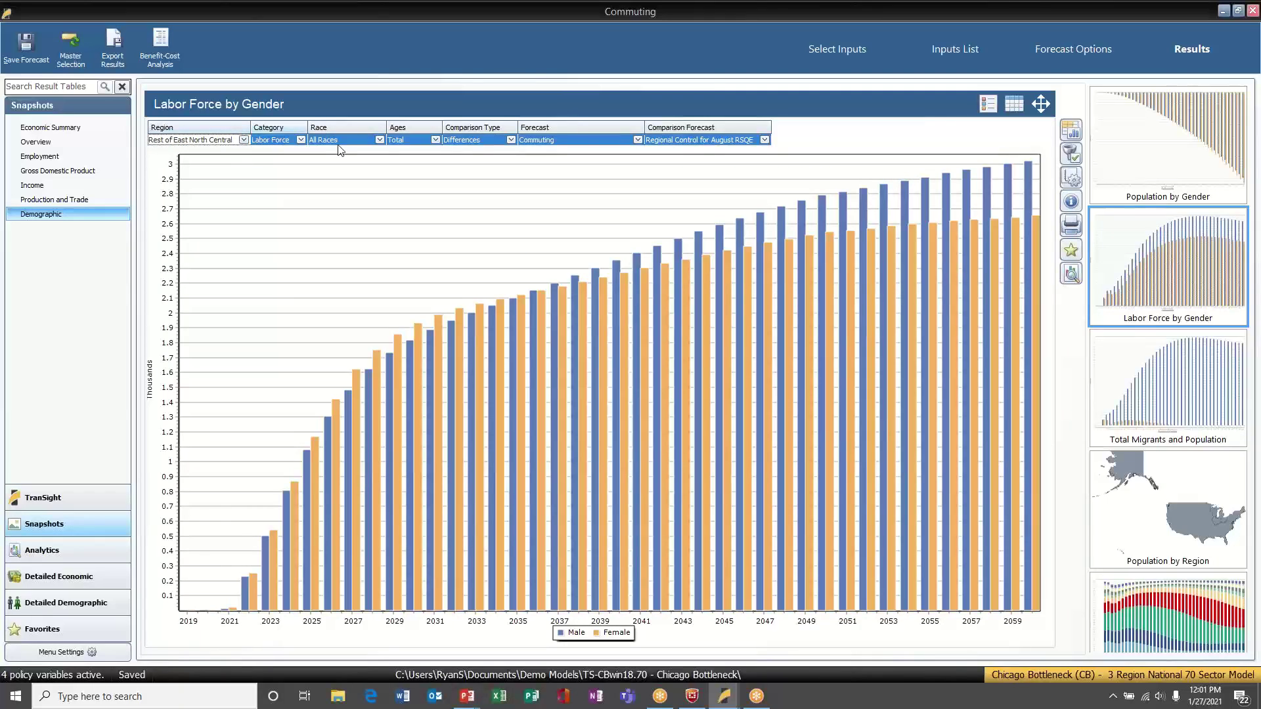
key(Down)
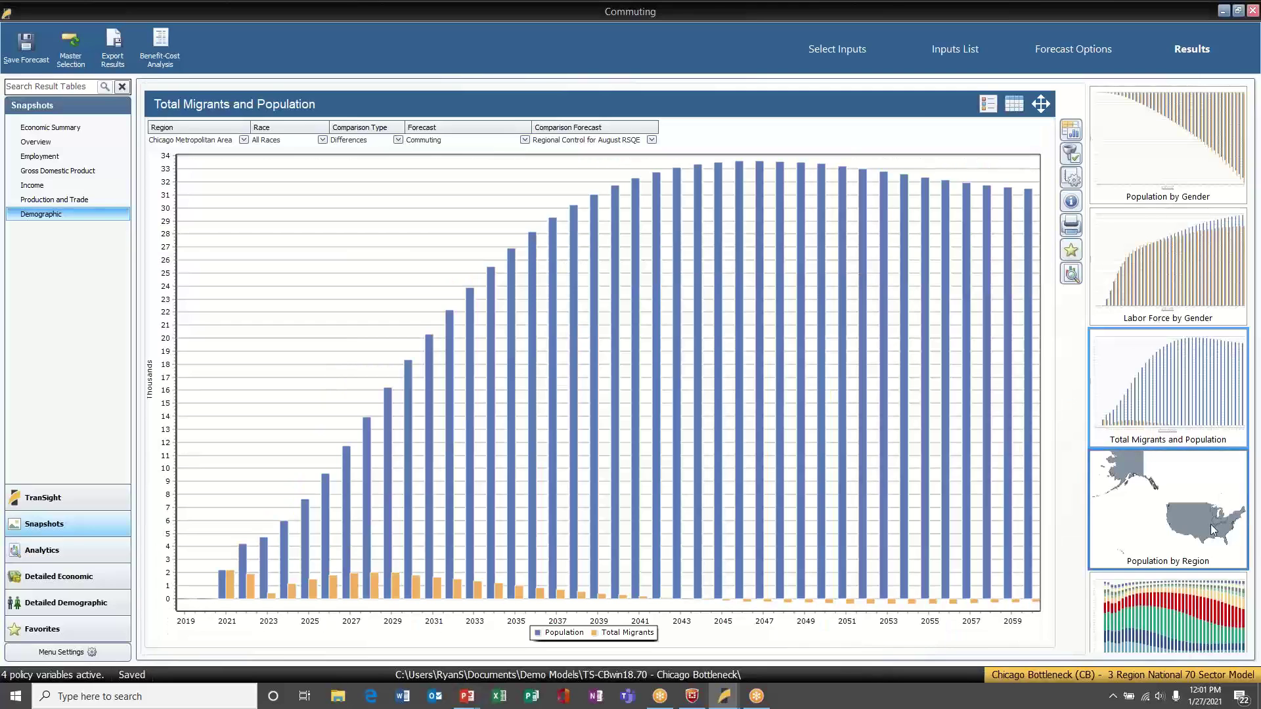
Step: Show the Population by Region map for 2021, zoomed and centred on the Great Lakes
click(1215, 524)
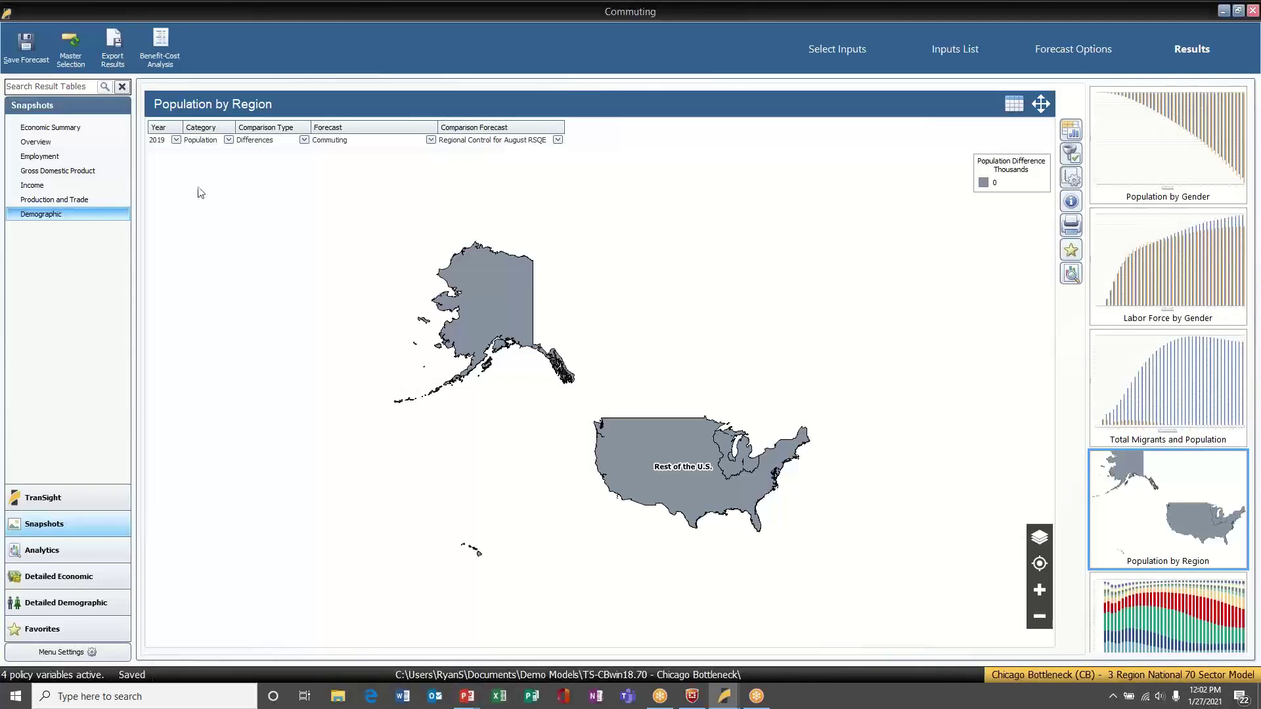
click(176, 140)
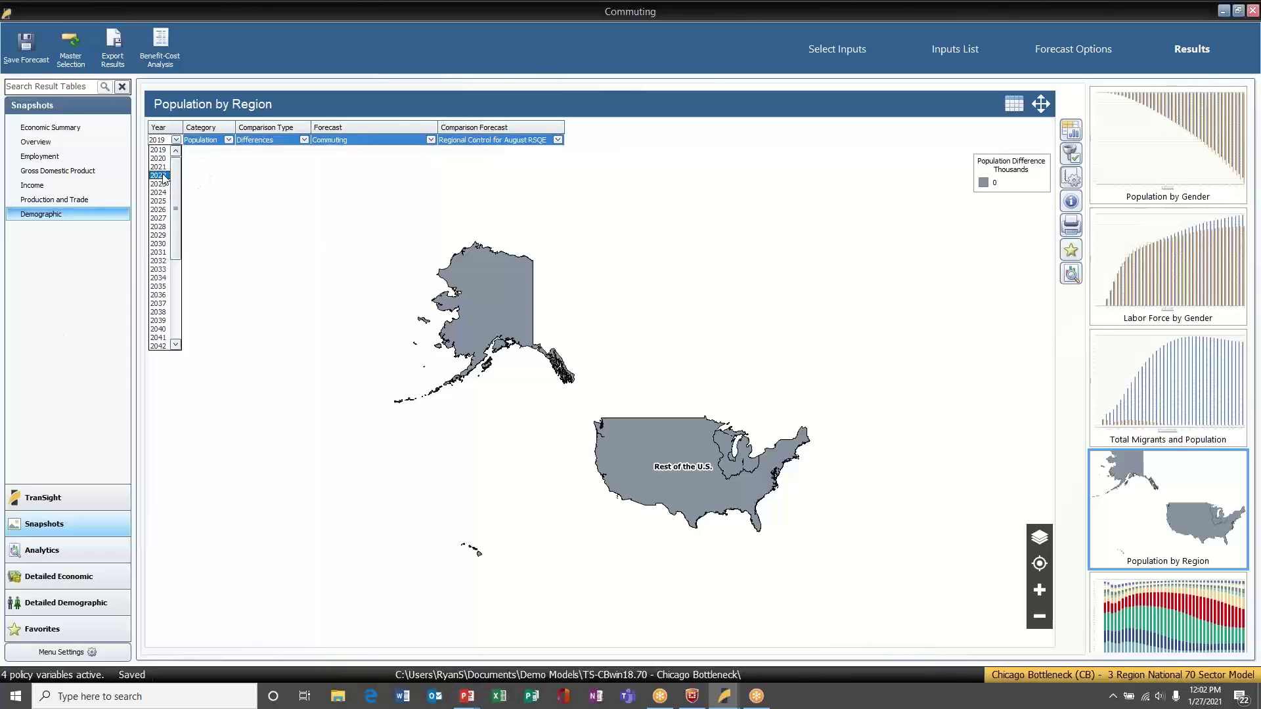
click(163, 169)
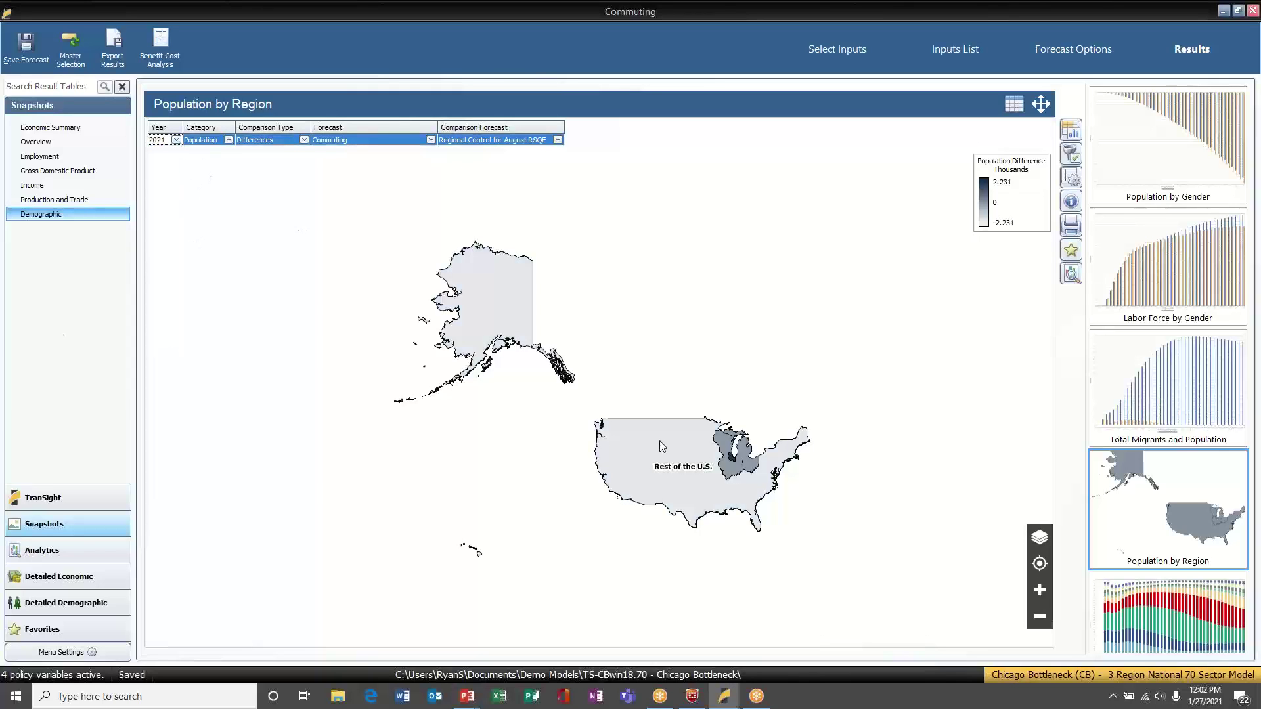
click(1039, 590)
drag(766, 519, 687, 470)
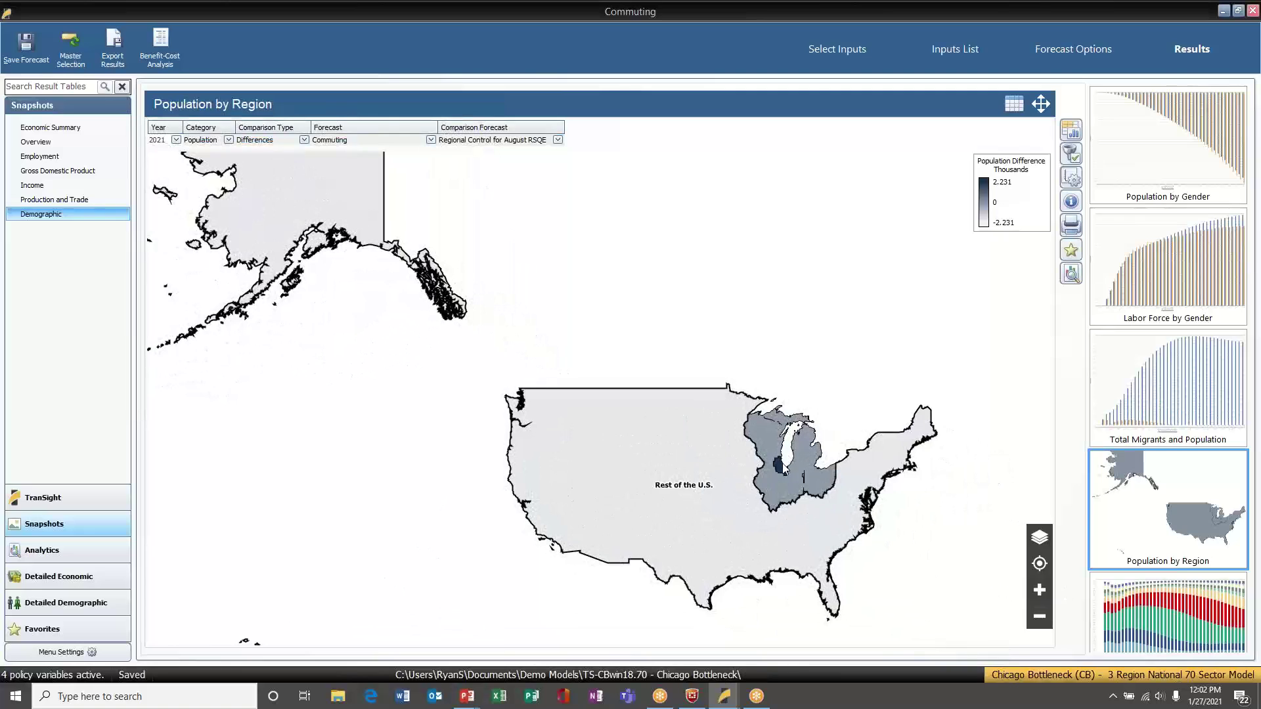
Step: Switch the map year to 2030 and zoom in further
mouse_move(780, 470)
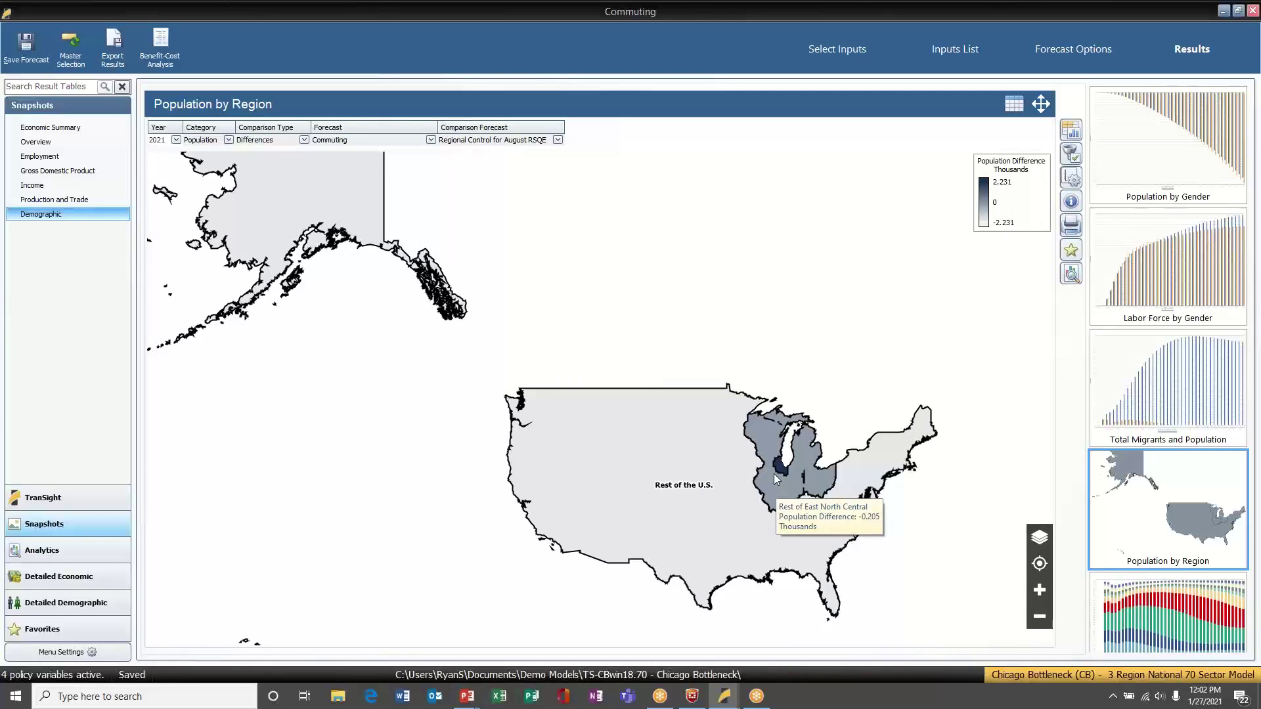
click(176, 140)
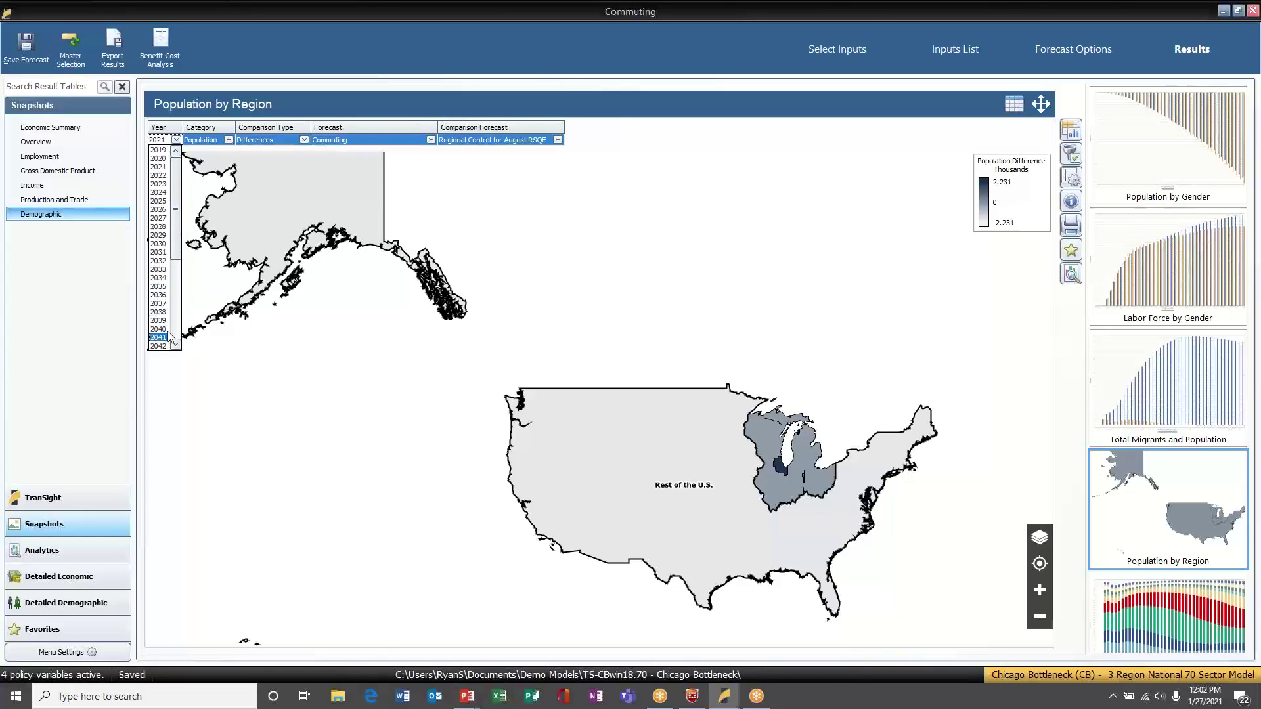
click(161, 244)
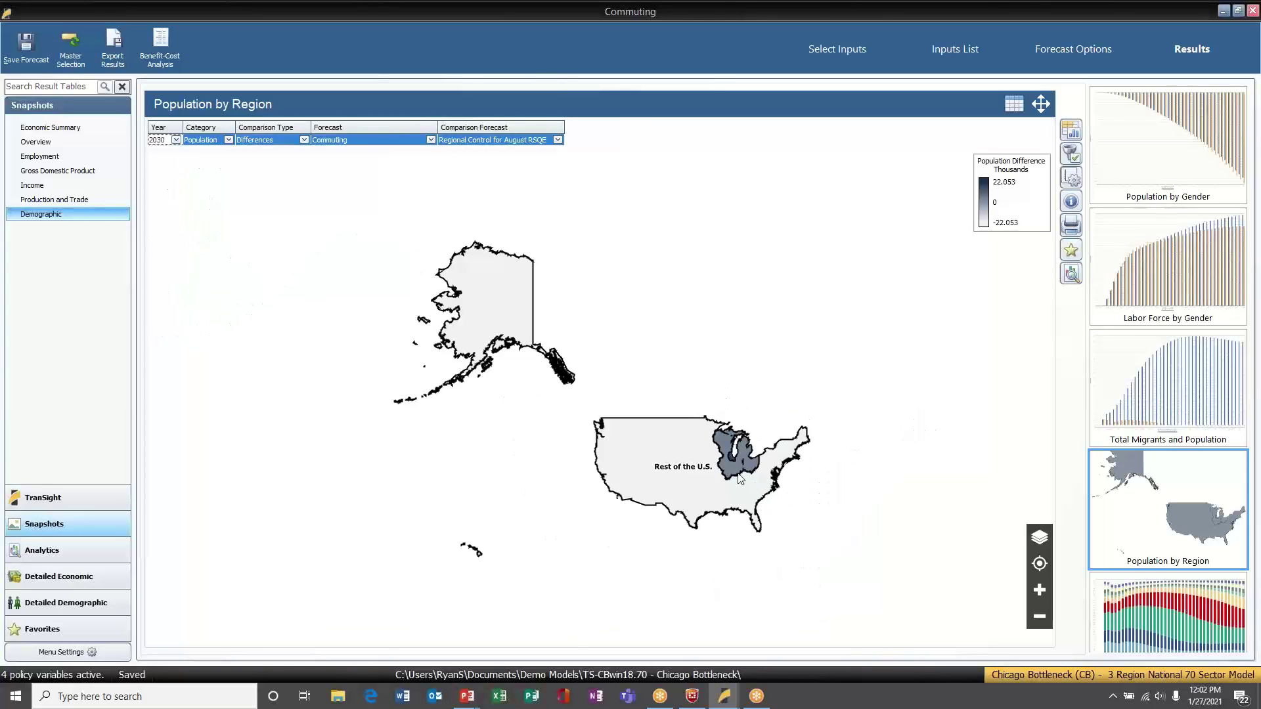
click(1040, 590)
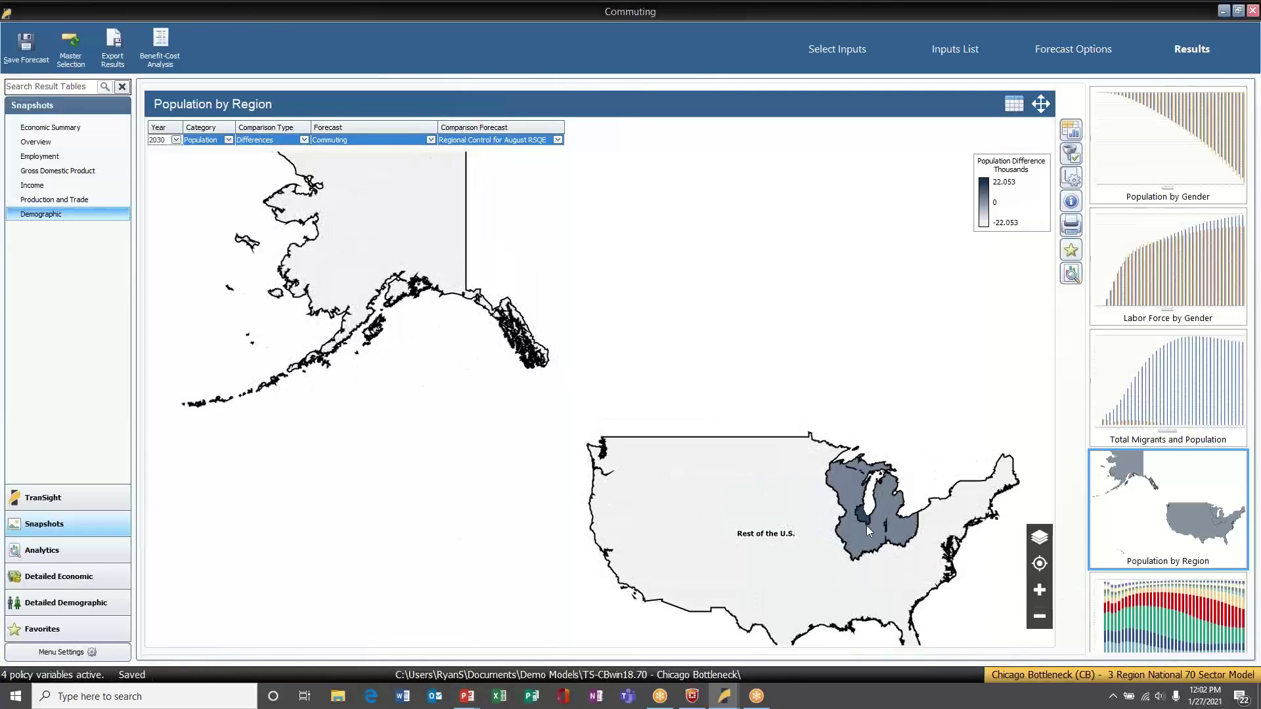
mouse_move(866, 522)
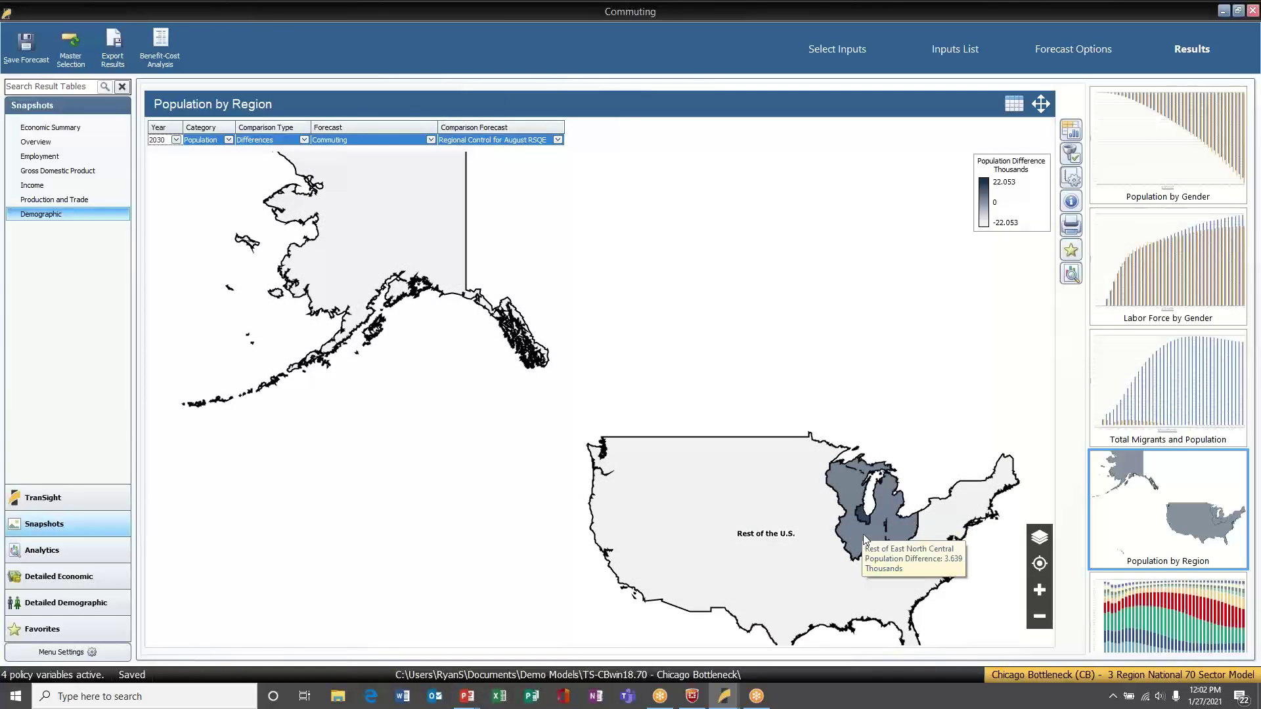
mouse_move(829, 571)
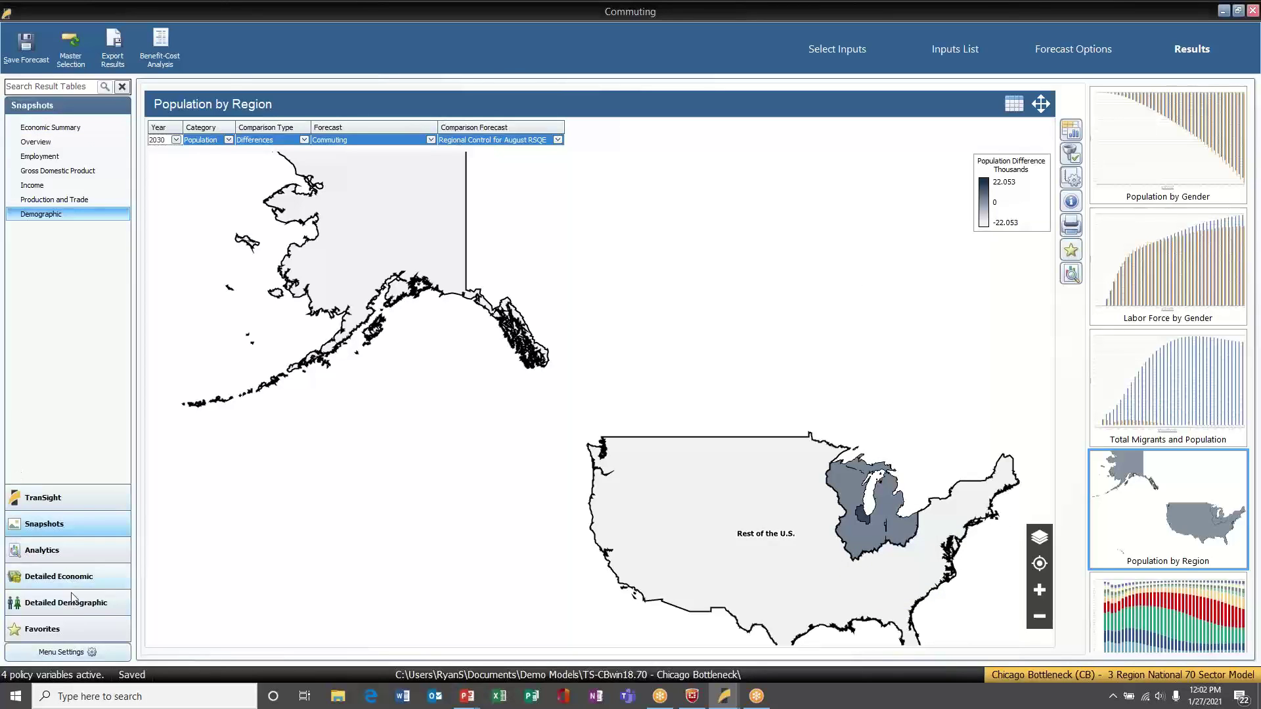
Step: In Detailed Economic, view the GDP Profile table and the Employment tables
click(89, 576)
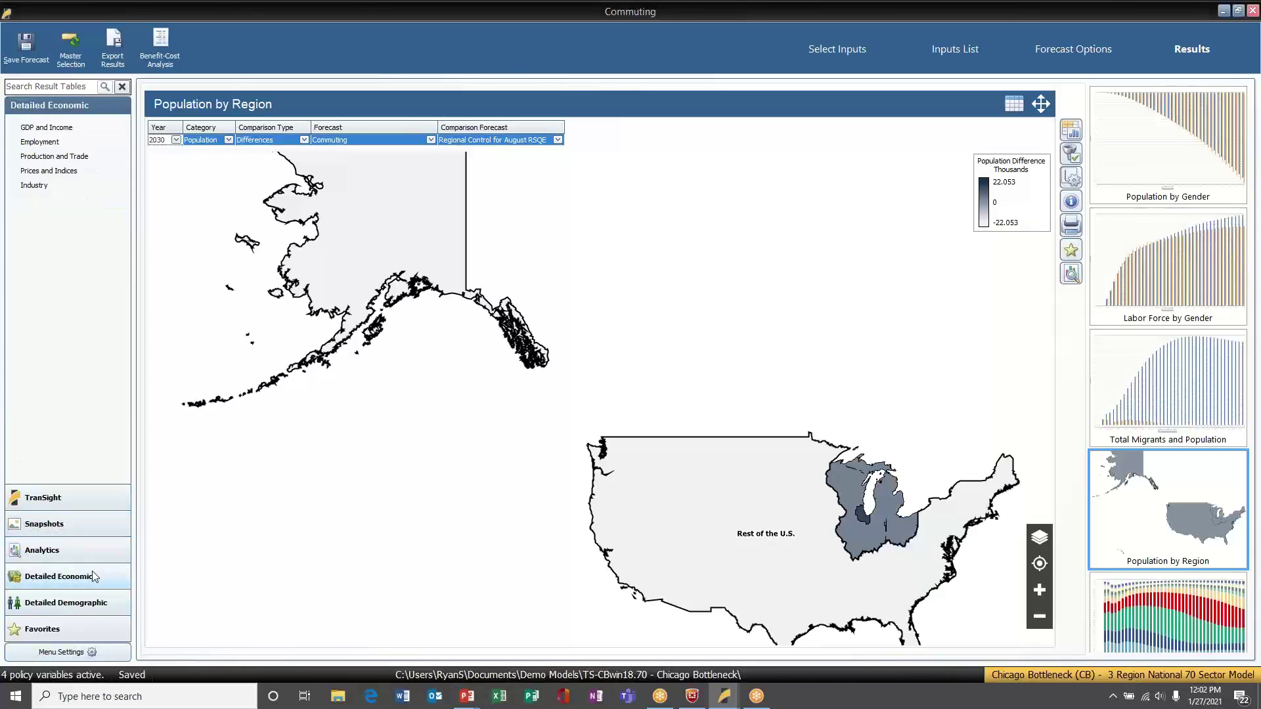
click(71, 128)
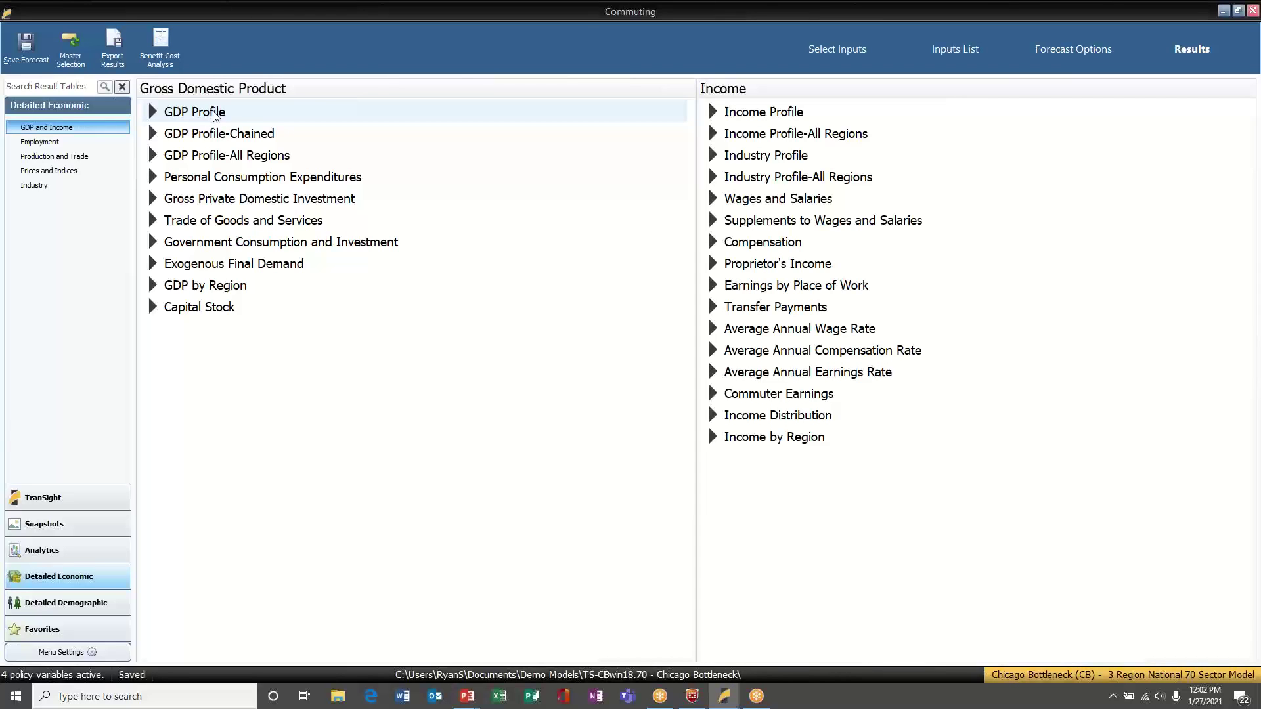
click(215, 115)
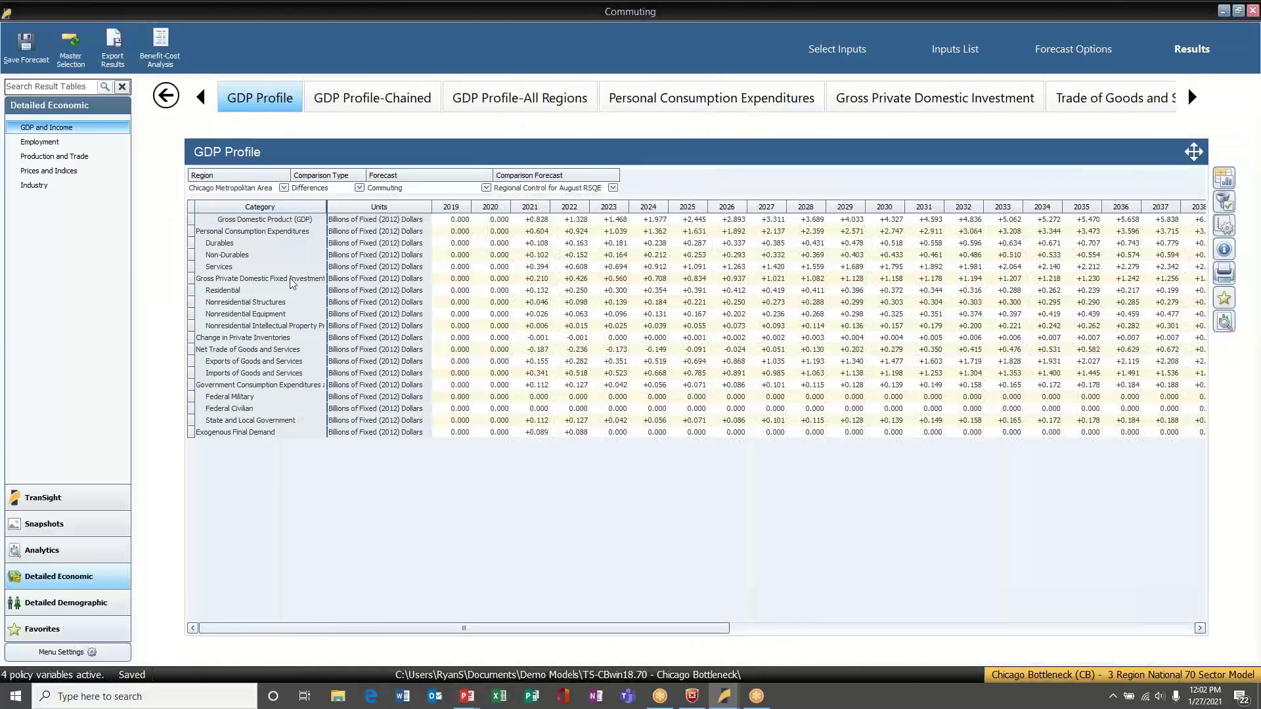
click(45, 142)
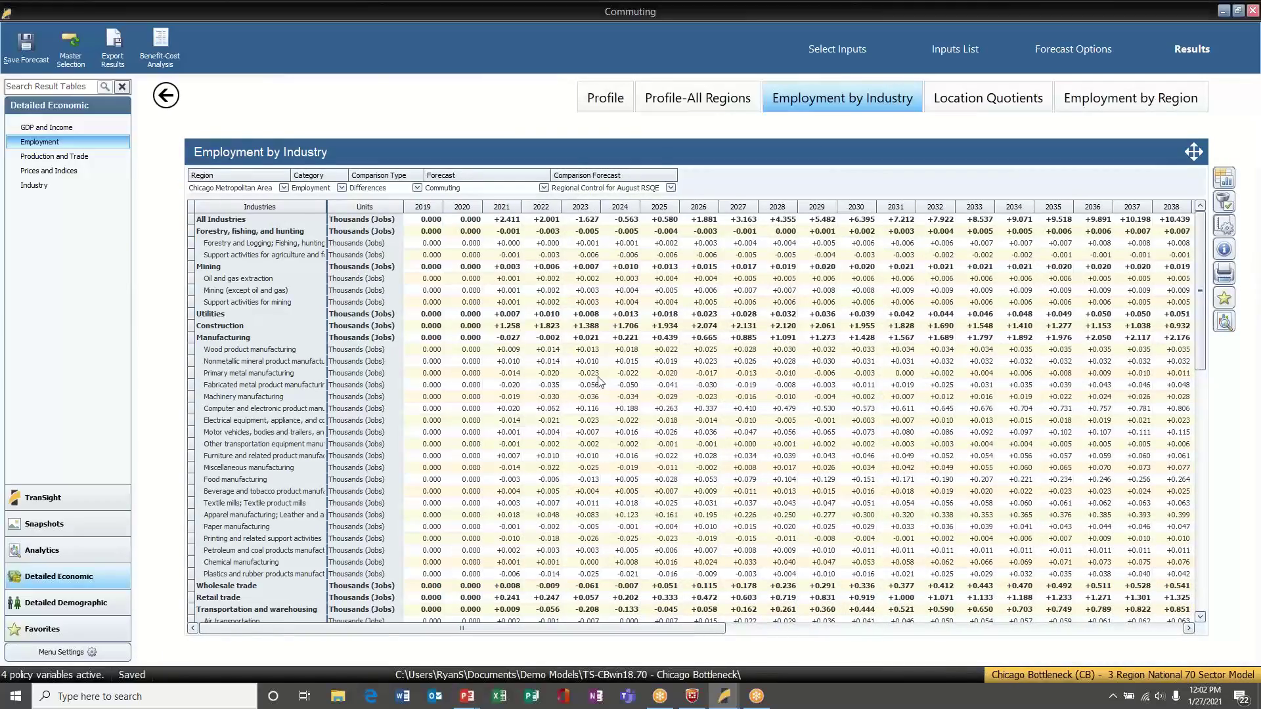
scroll(600, 381, down, 1)
scroll(624, 450, down, 2)
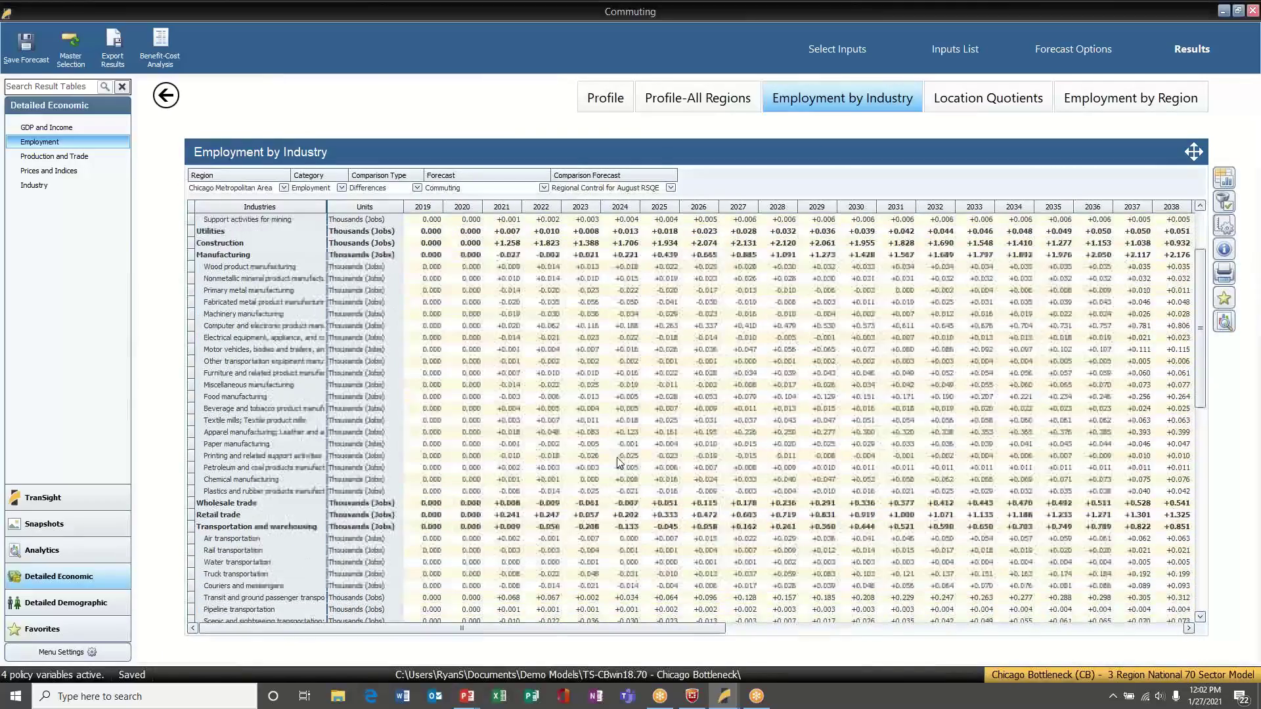
Step: Show the Trade Profile table for Rest of East North Central, then Detailed Demographic categories
click(65, 157)
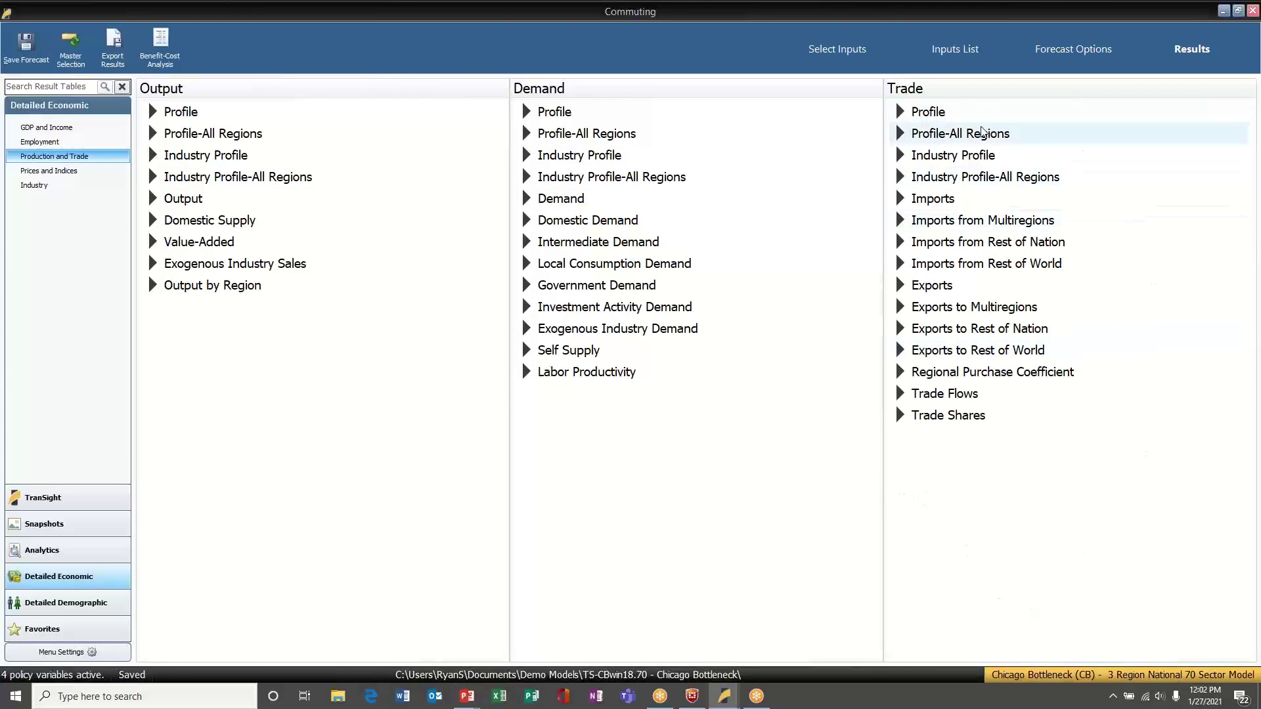
click(946, 113)
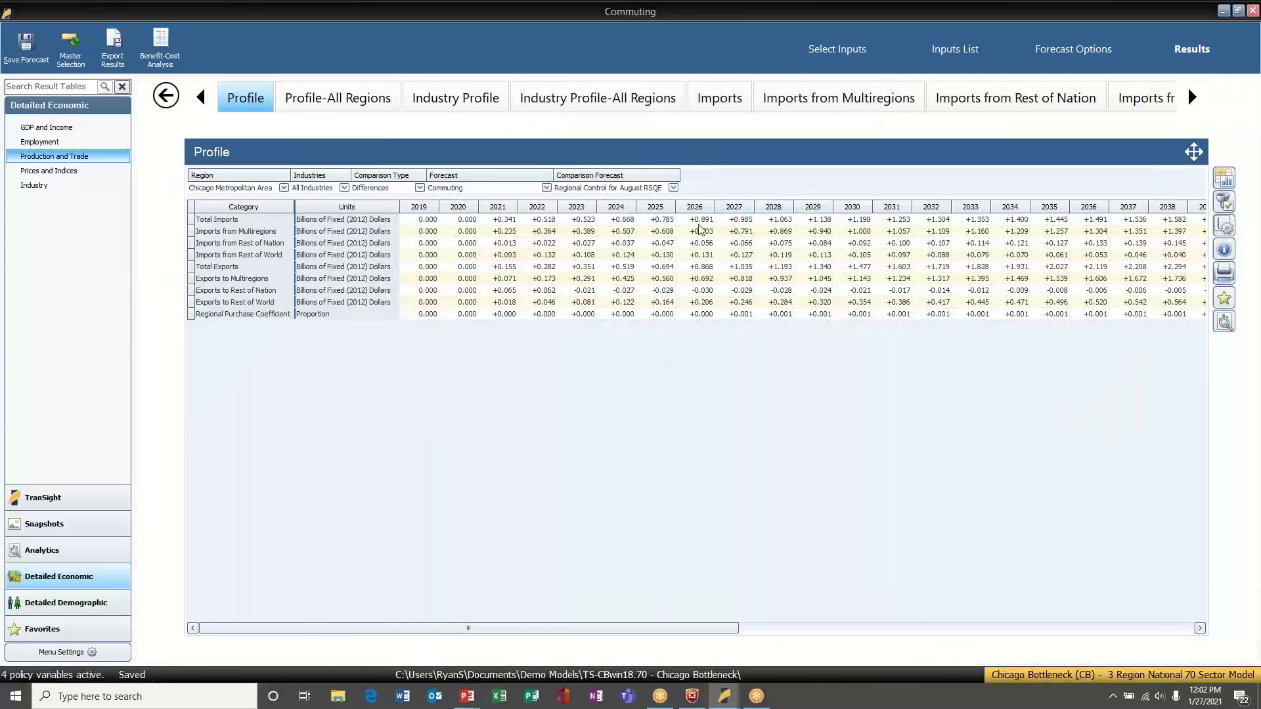
click(284, 188)
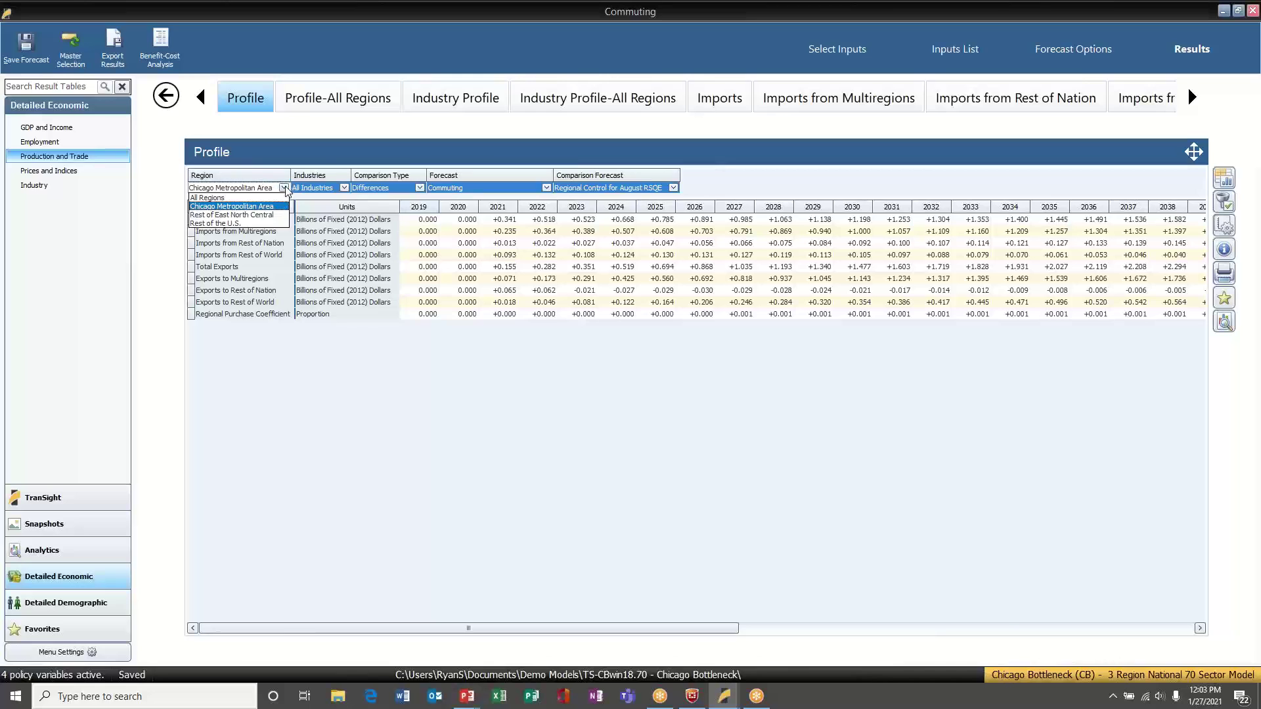
click(272, 220)
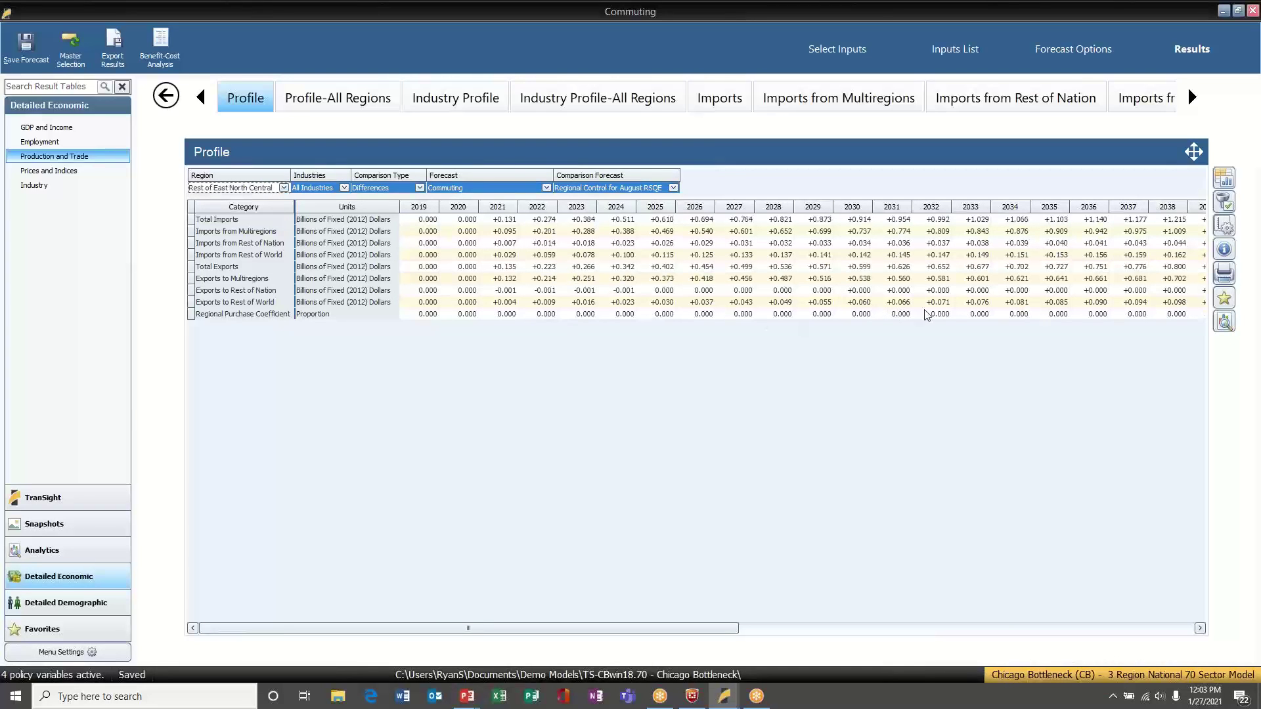
click(116, 603)
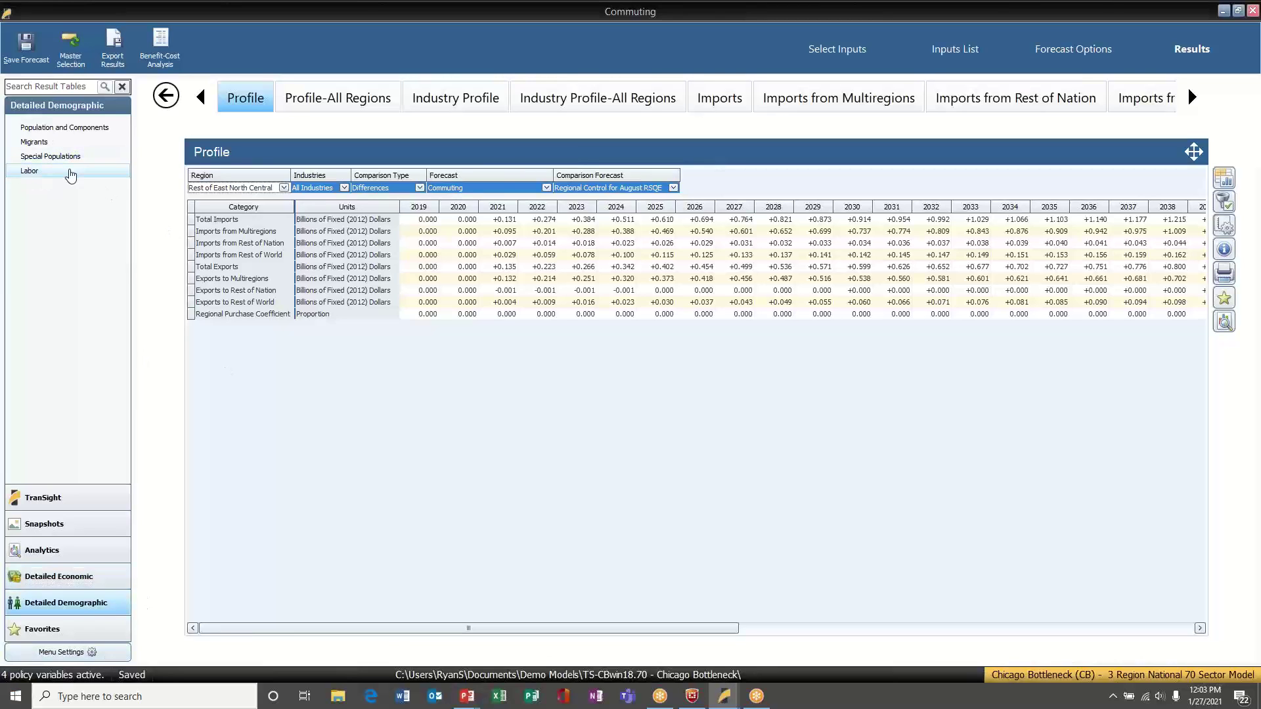
Step: Show the Chicago population pyramid under Population and Components, advanced to 2036
click(85, 130)
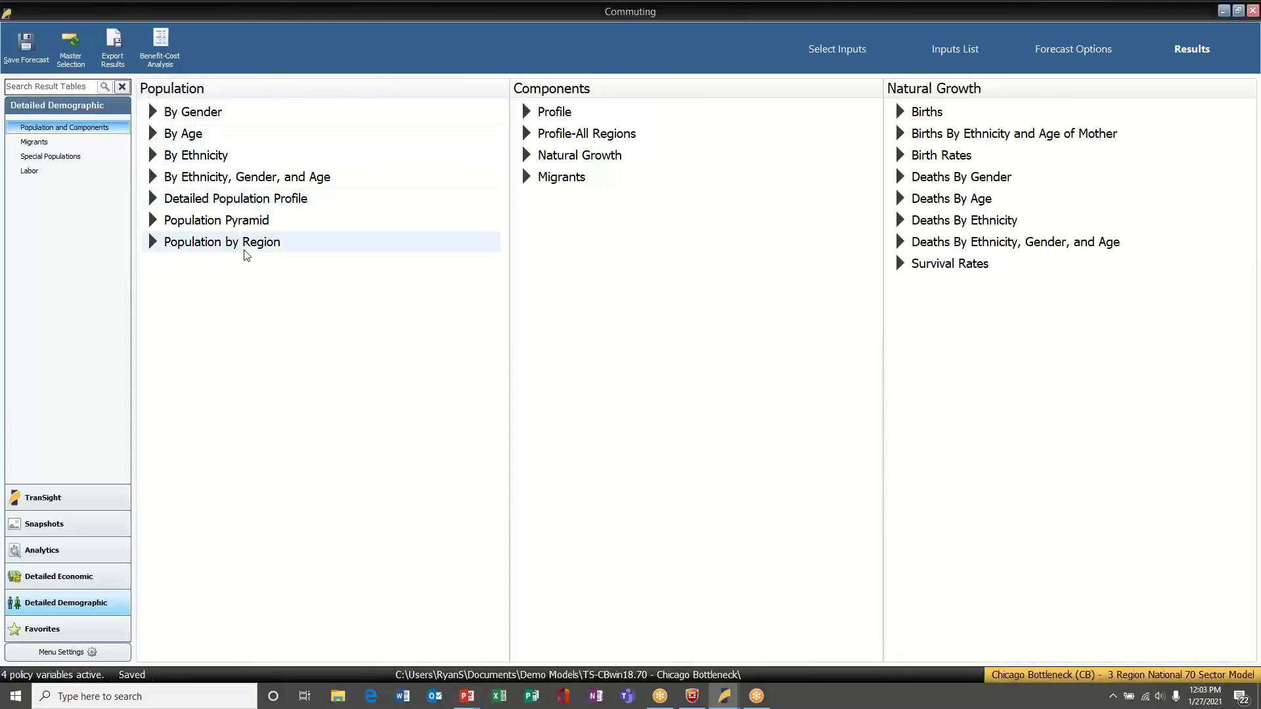
click(251, 221)
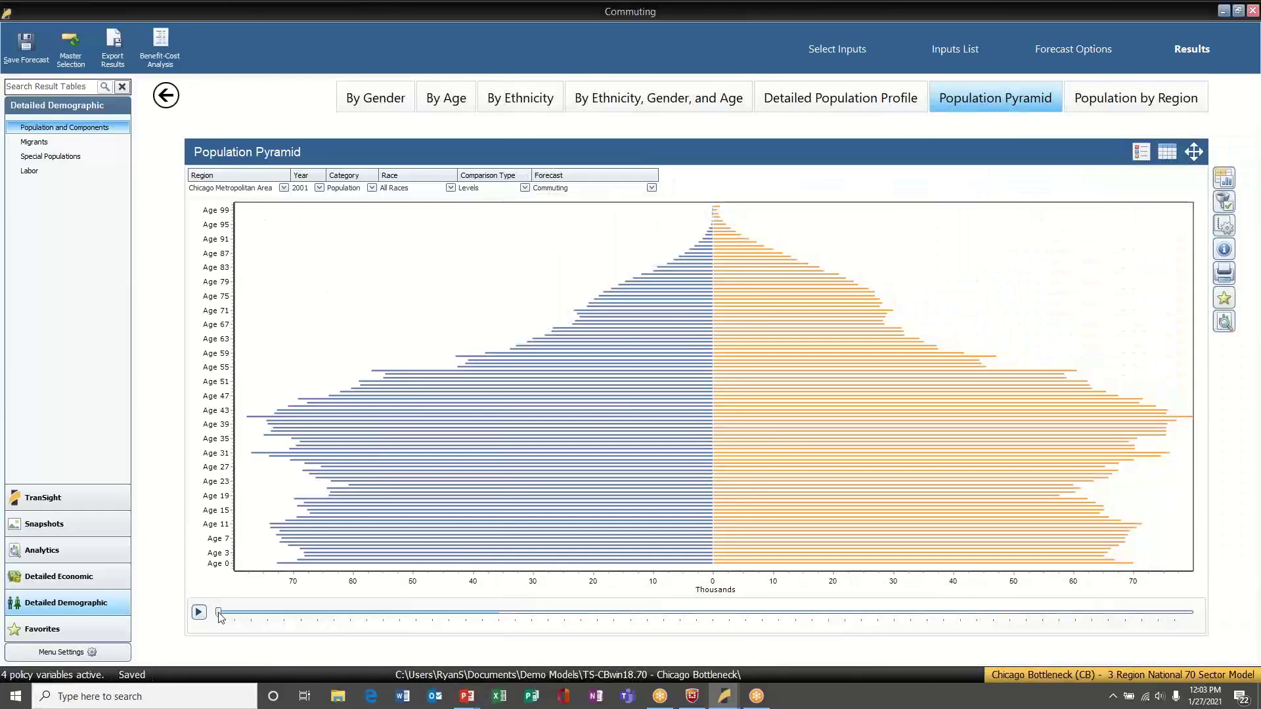
drag(220, 614, 795, 617)
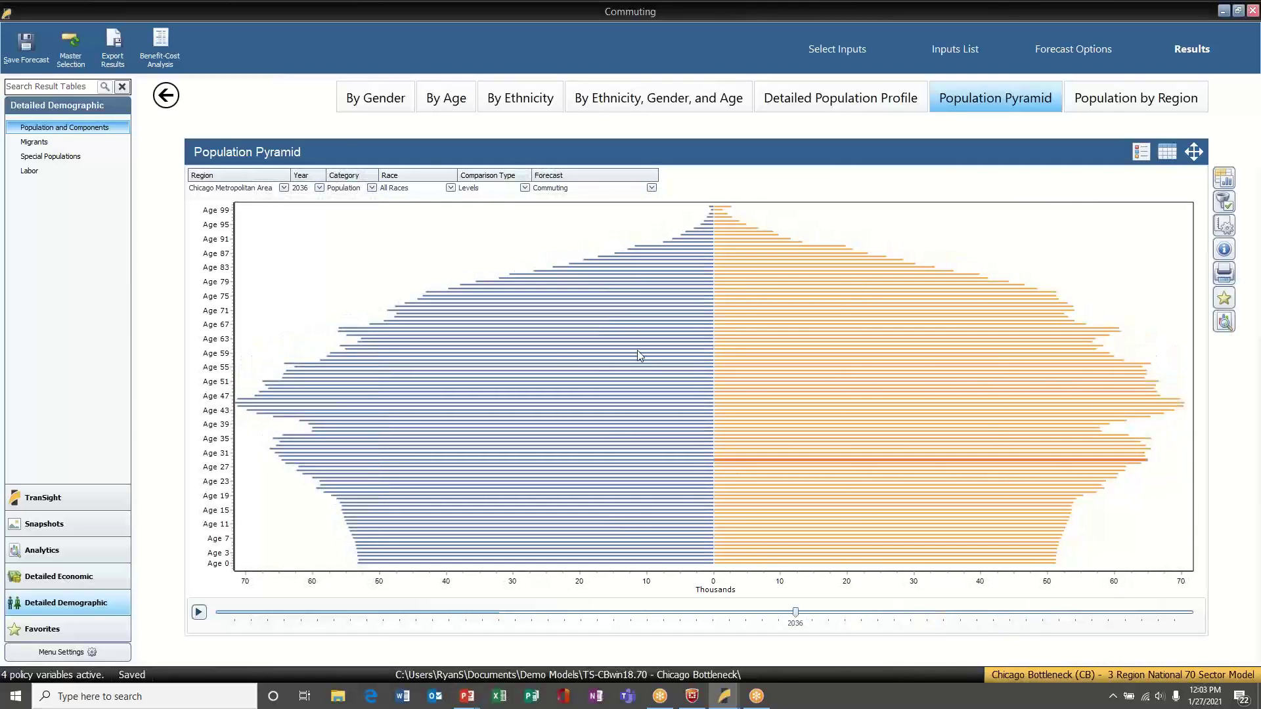
click(173, 98)
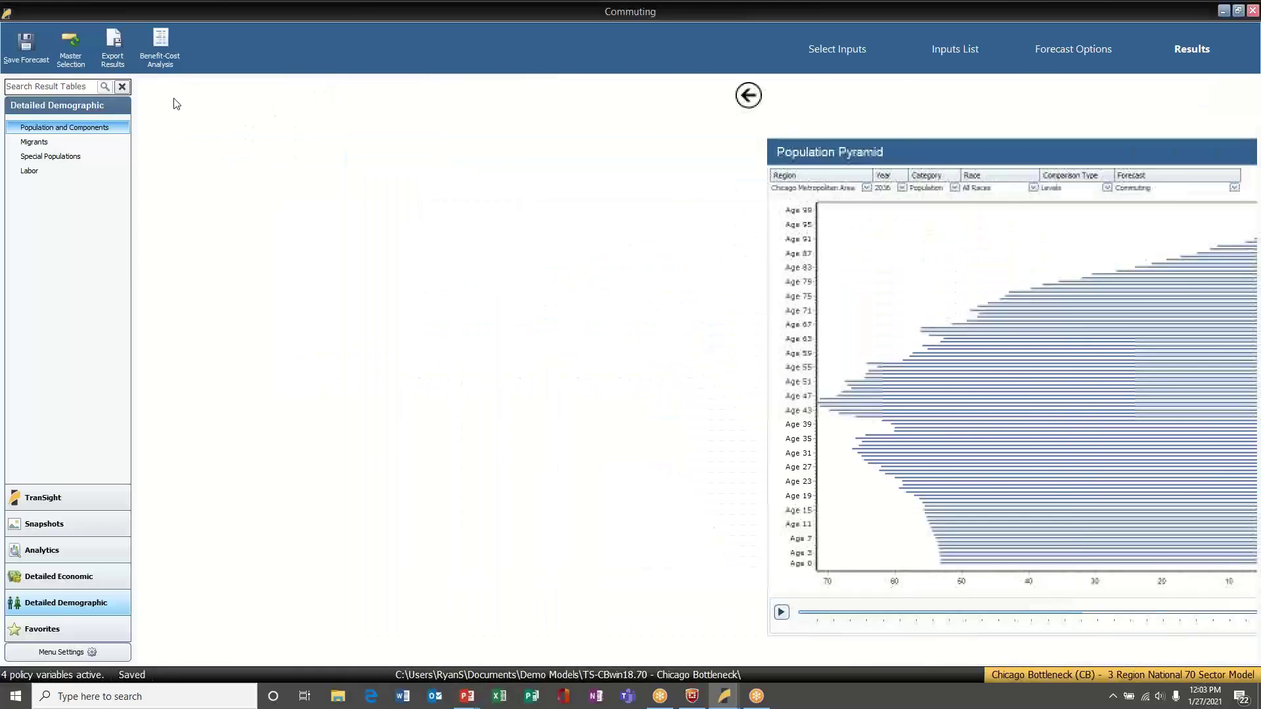